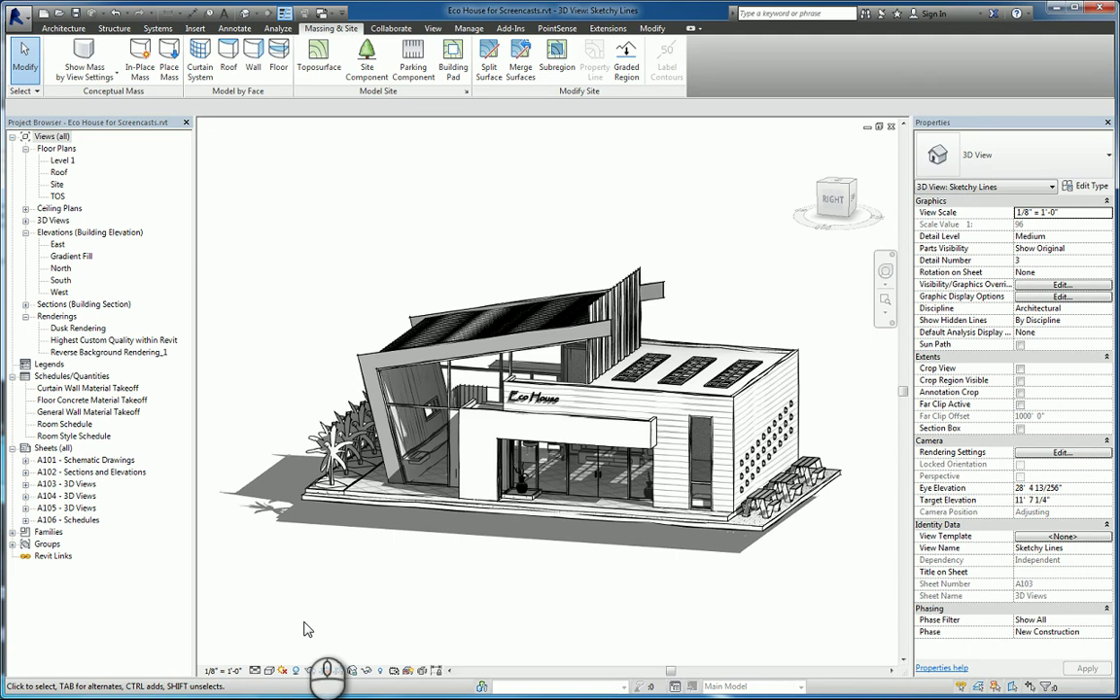
Step: Pan, zoom and orbit the 3D view to frame the whole Eco House from the front
click(364, 600)
scroll(783, 399, up, 4)
scroll(784, 399, up, 3)
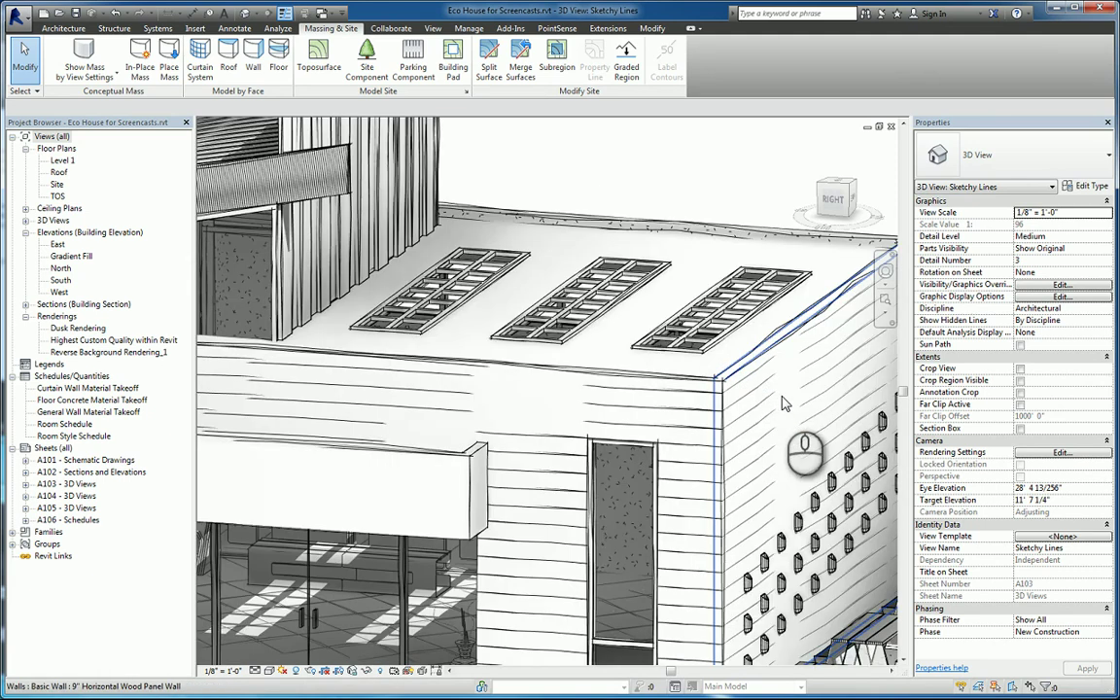
middle_drag(691, 354, 667, 337)
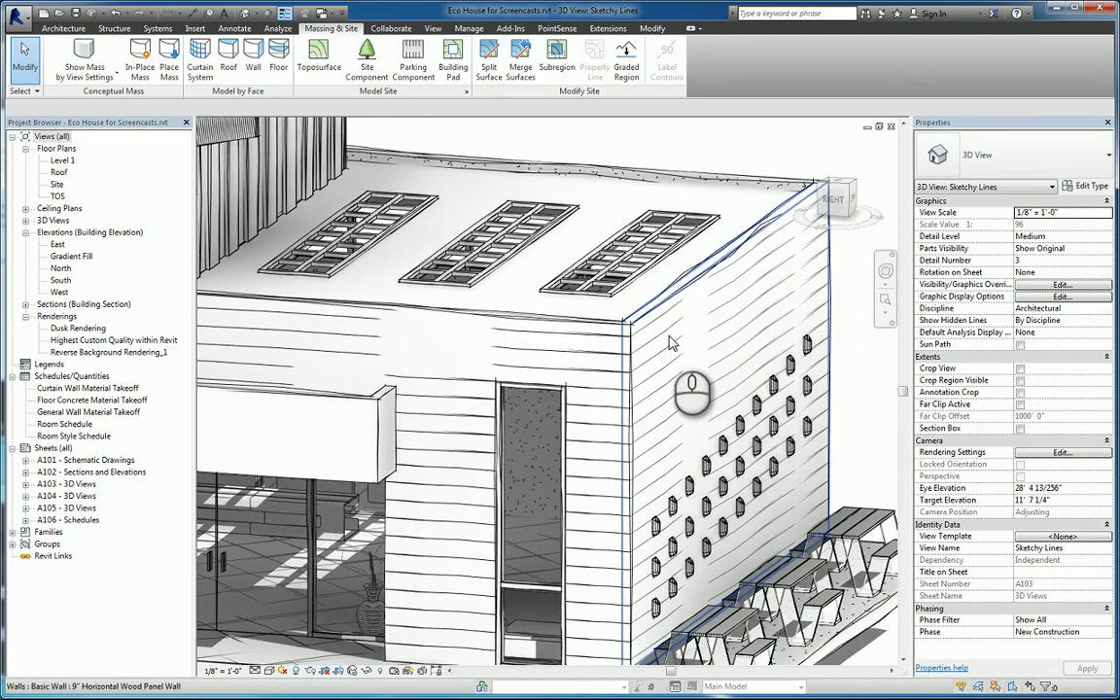
scroll(661, 381, down, 5)
shift+middle_drag(661, 382, 709, 489)
scroll(709, 489, down, 2)
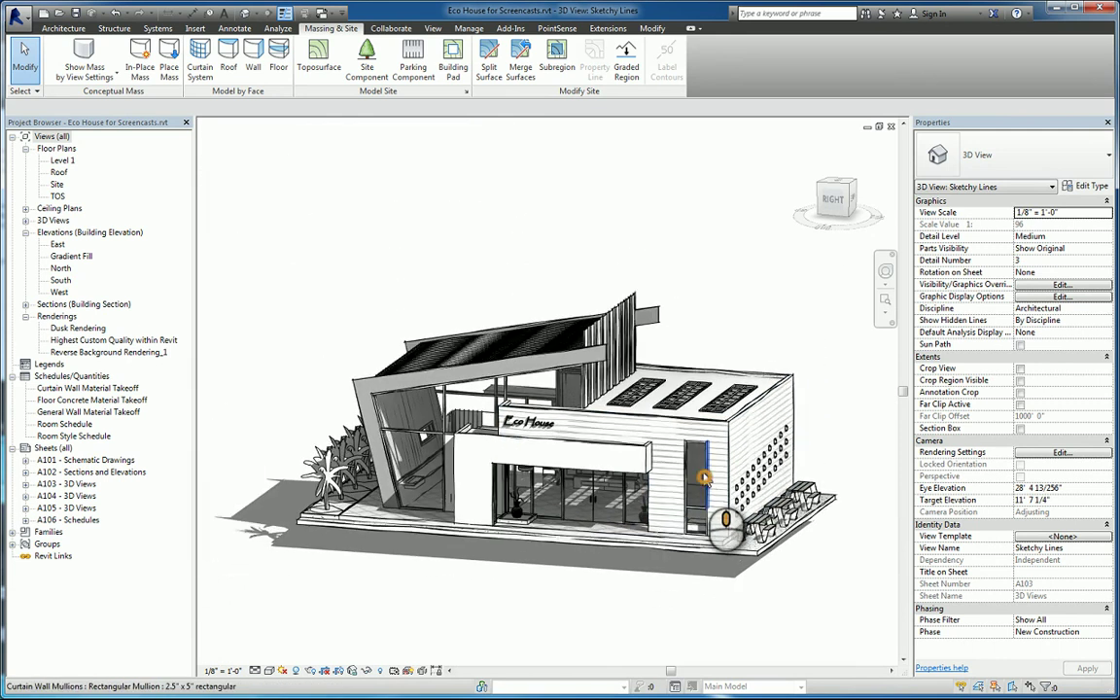
middle_drag(710, 622, 696, 579)
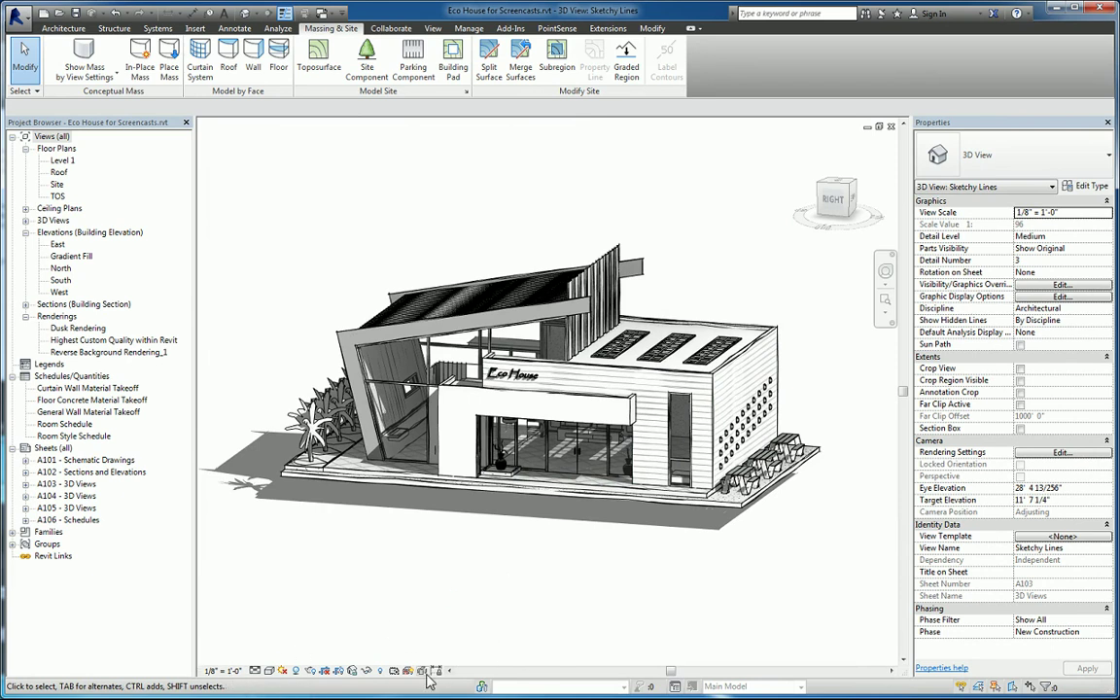
Step: Try the Wireframe and Hidden Line visual styles, then settle on Consistent Colors
click(270, 672)
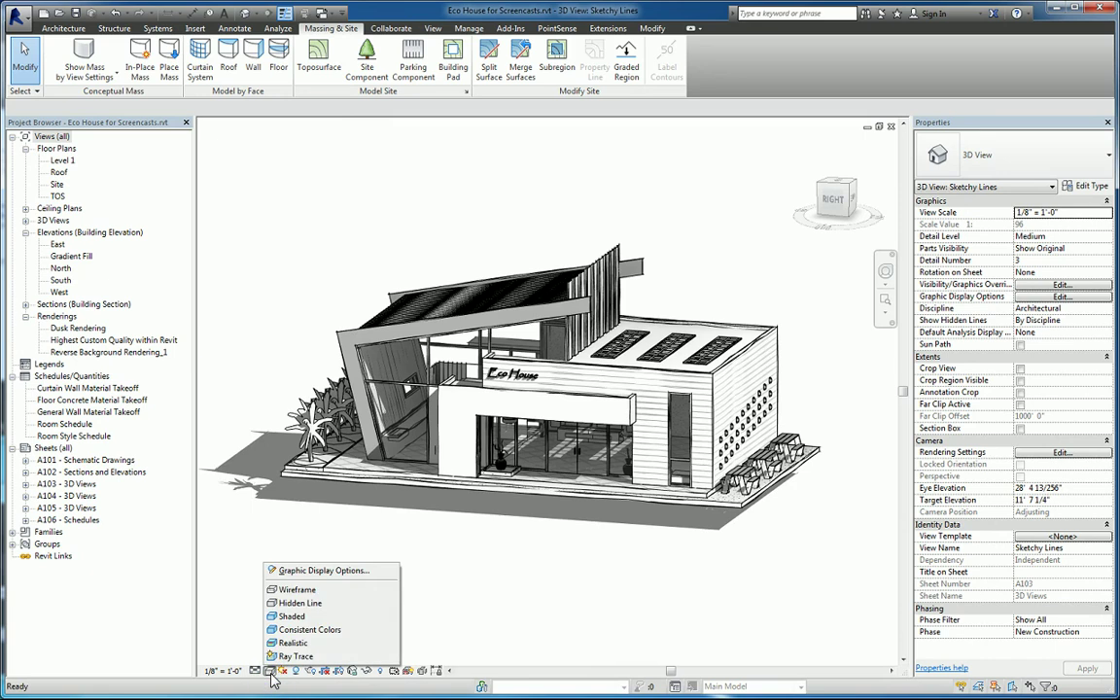
click(289, 590)
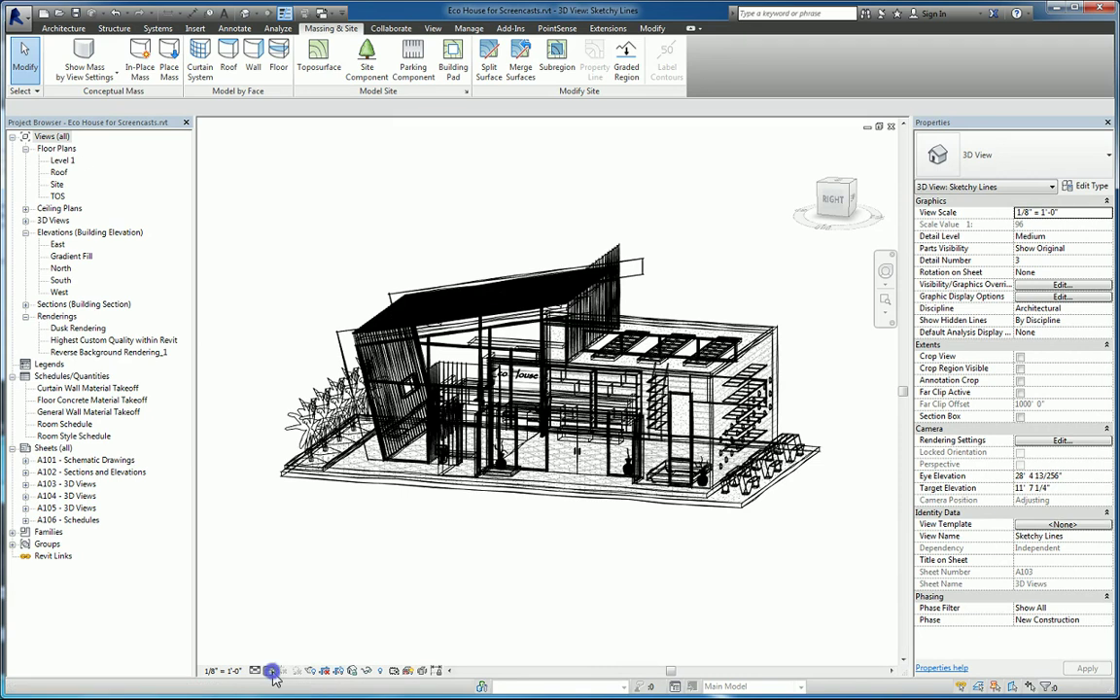
click(270, 671)
click(291, 617)
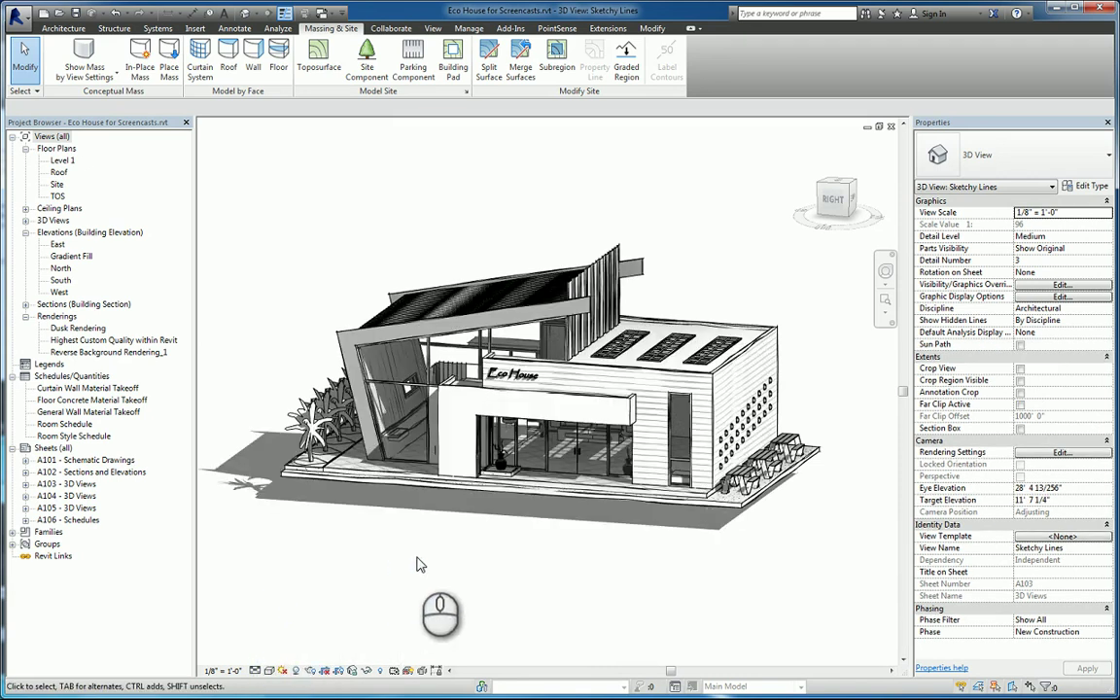
click(270, 671)
click(309, 629)
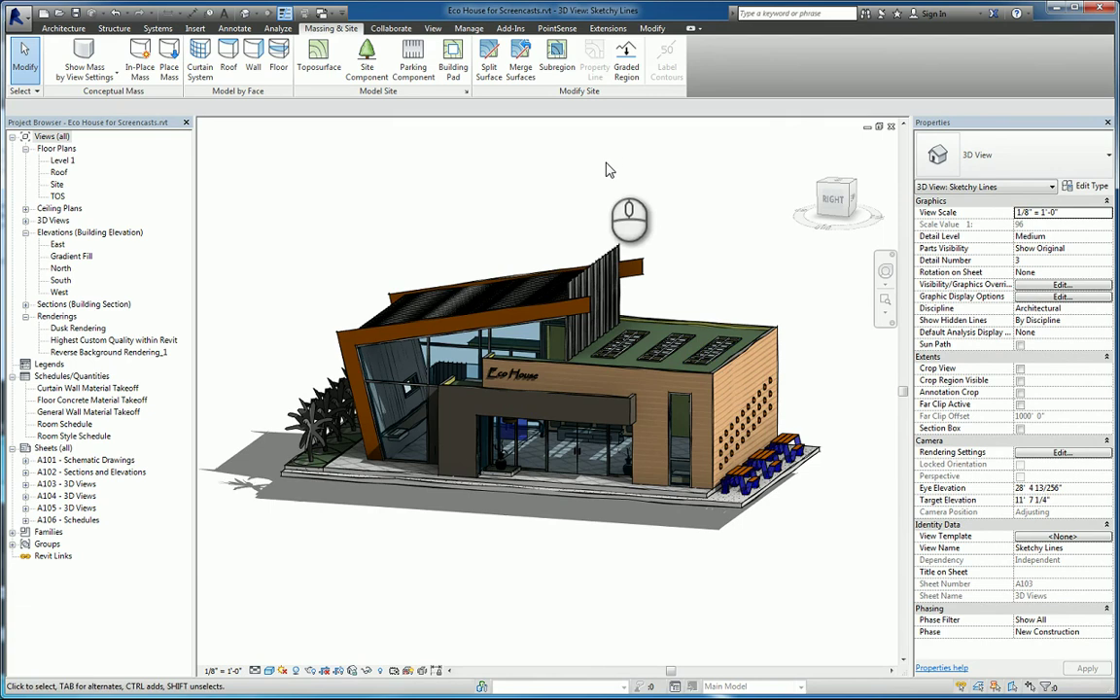
click(469, 29)
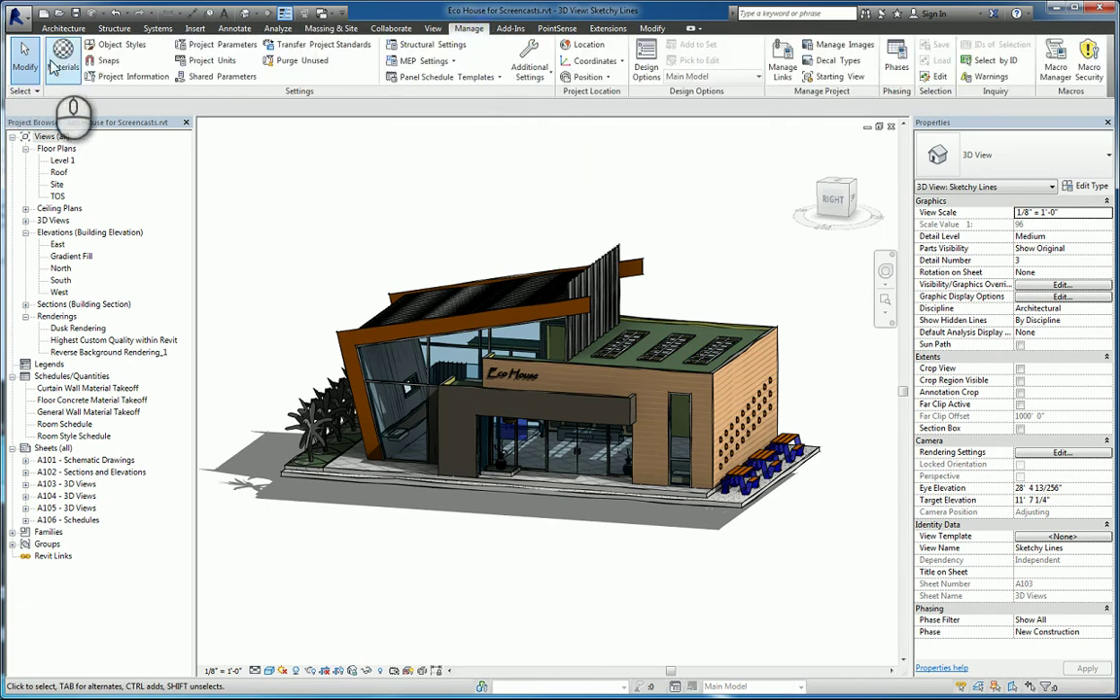
click(64, 66)
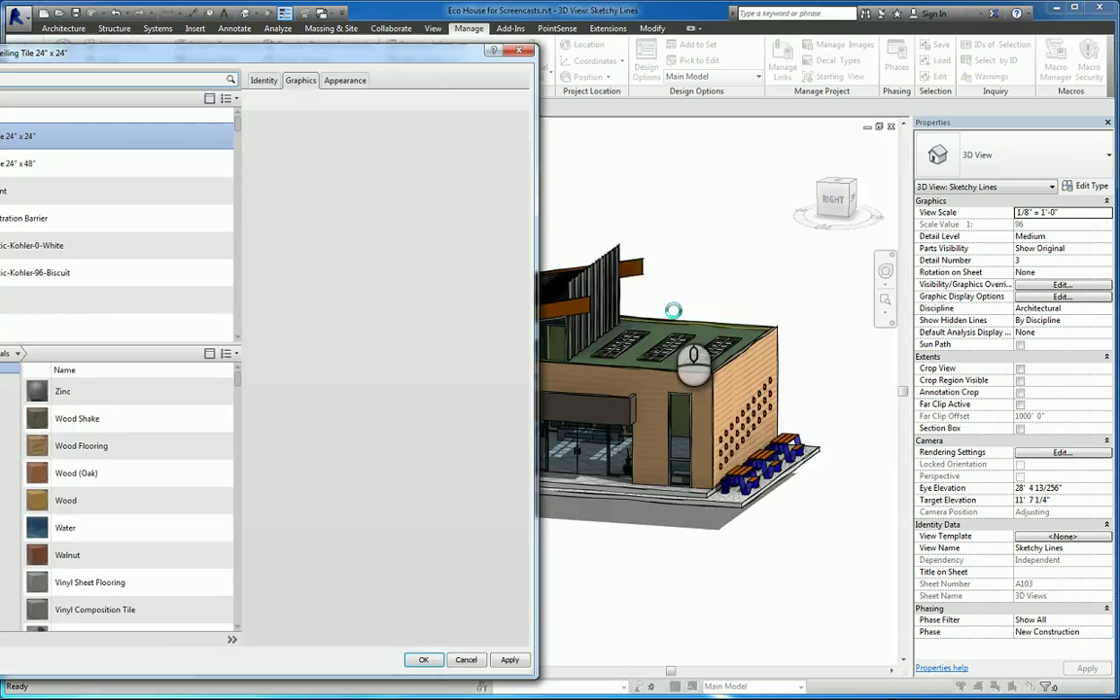
drag(341, 52, 673, 38)
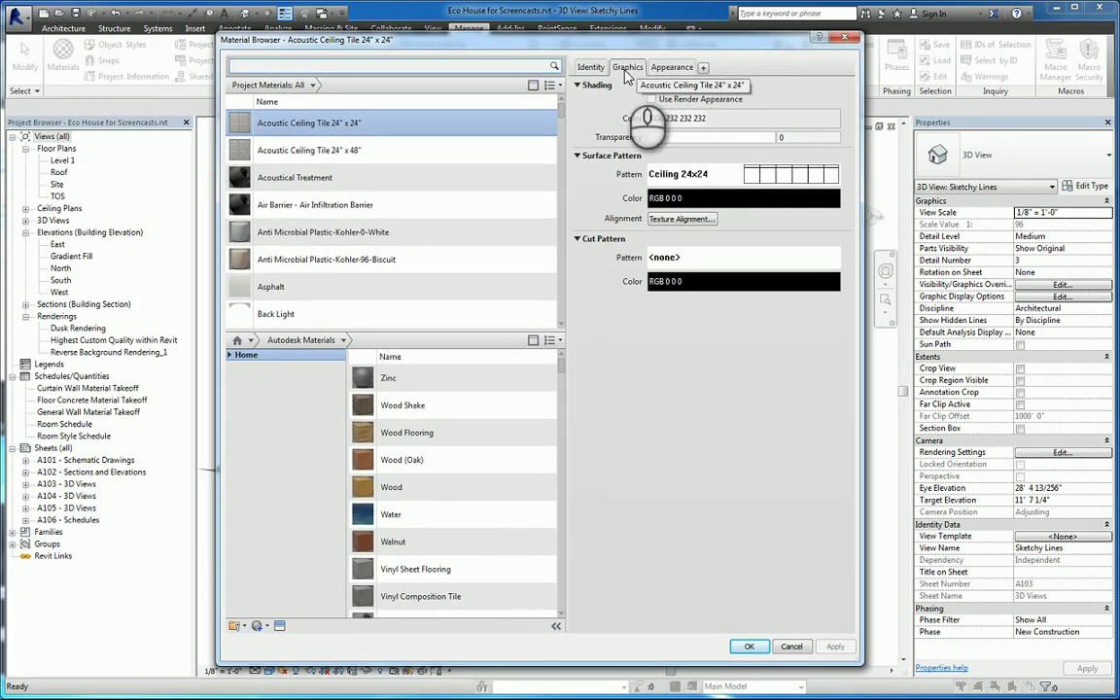
scroll(505, 199, down, 6)
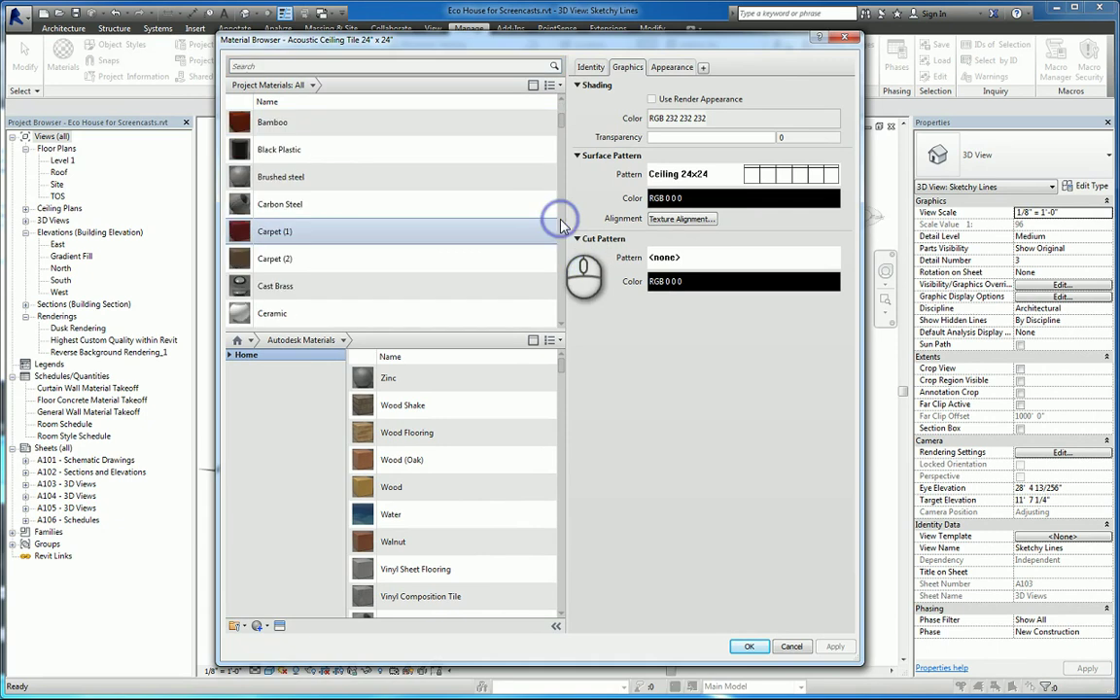
click(542, 148)
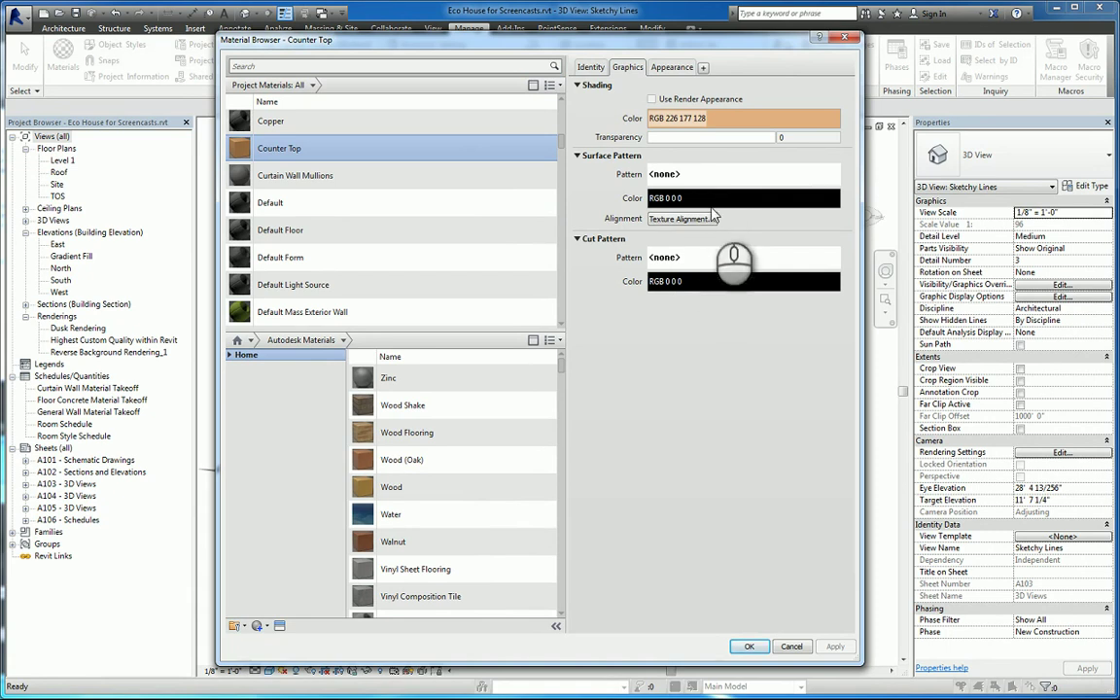
Step: Close the Material Browser and switch the view's visual style to Consistent Colors
click(850, 39)
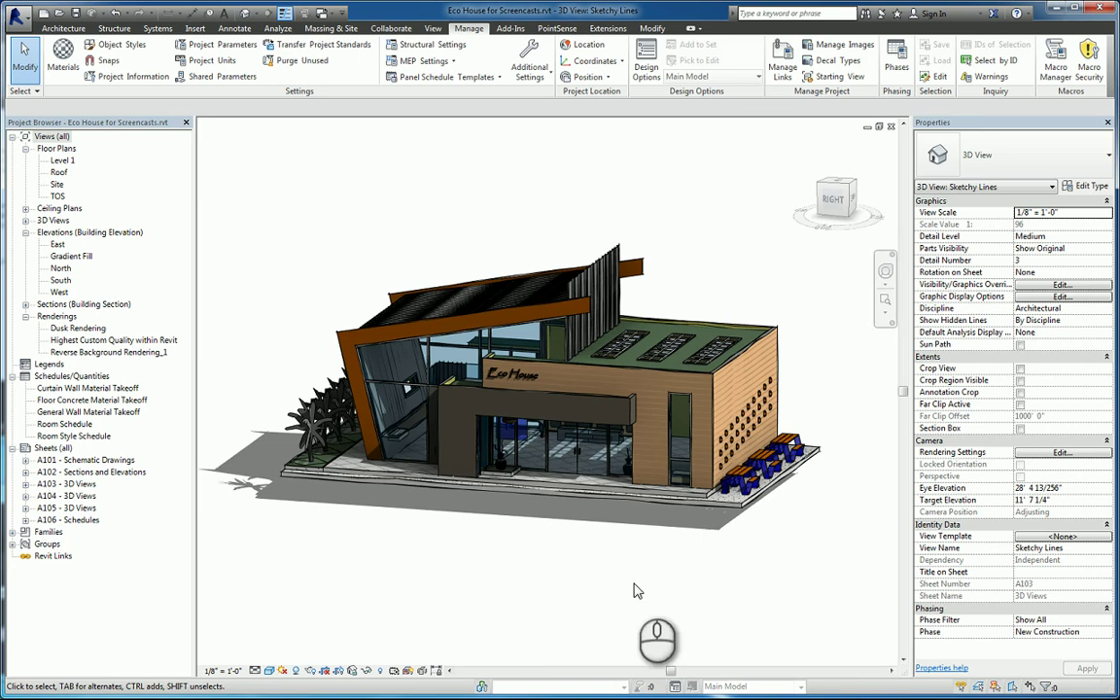
click(273, 671)
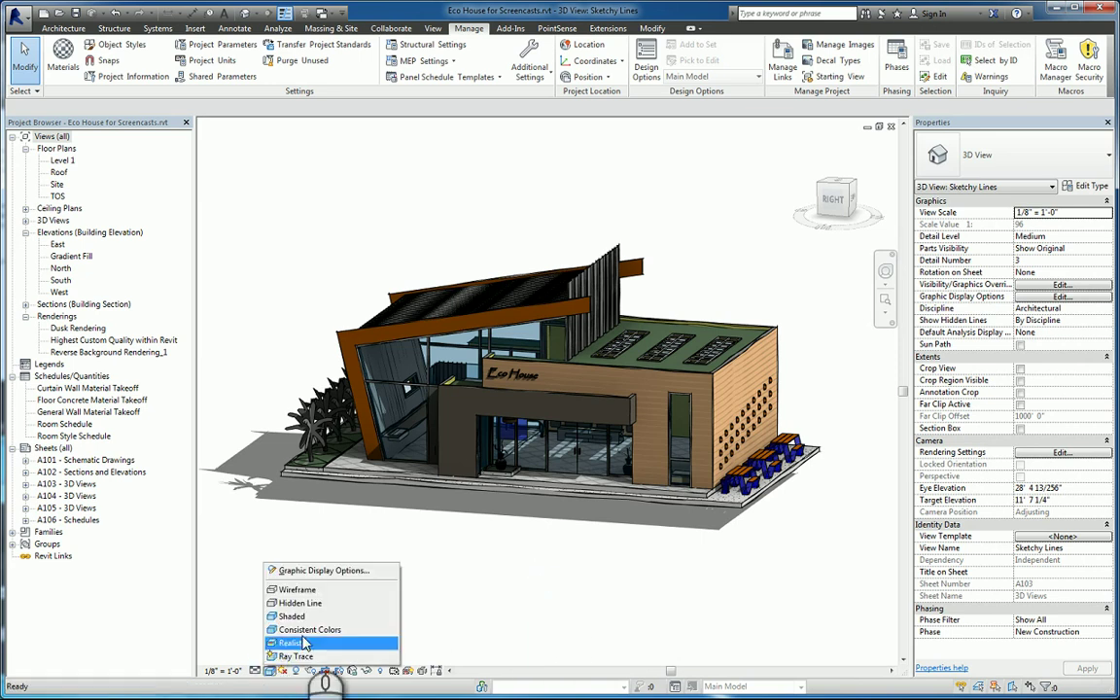
click(304, 632)
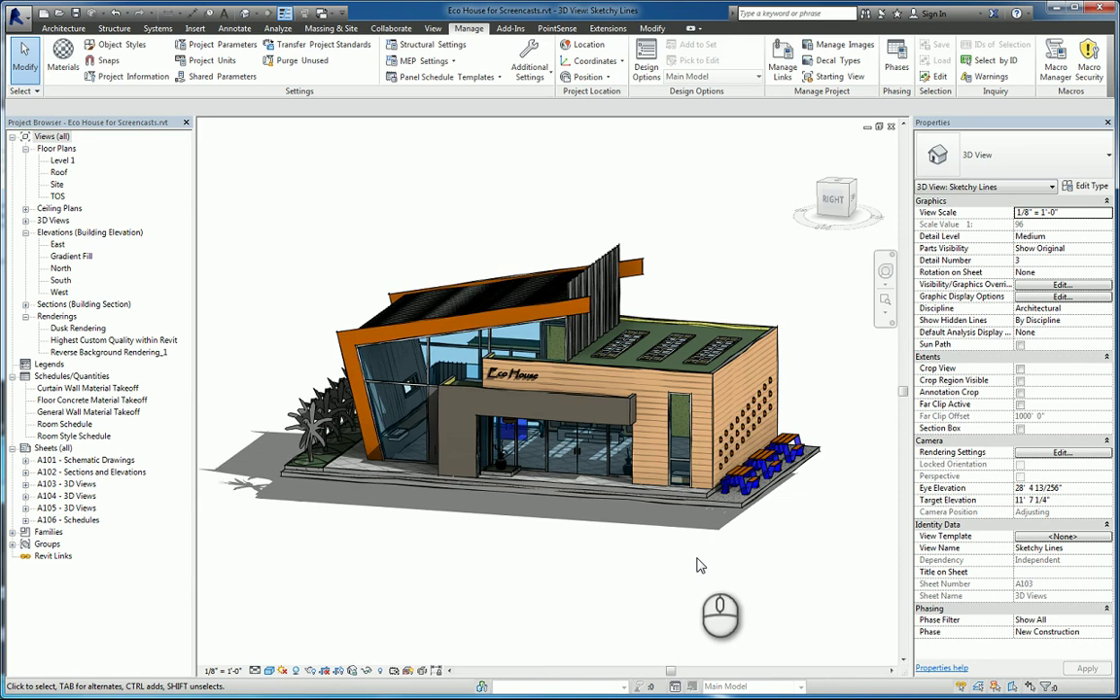
Step: Switch to the Realistic visual style and zoom and pan to inspect the entrance textures
click(269, 671)
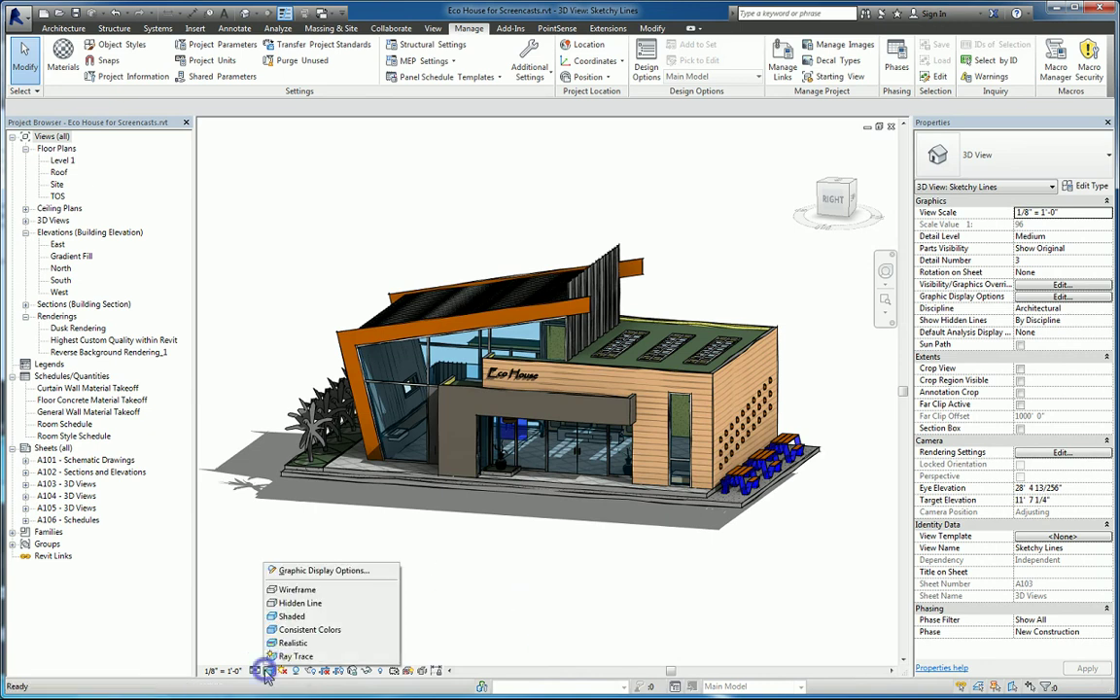
click(291, 646)
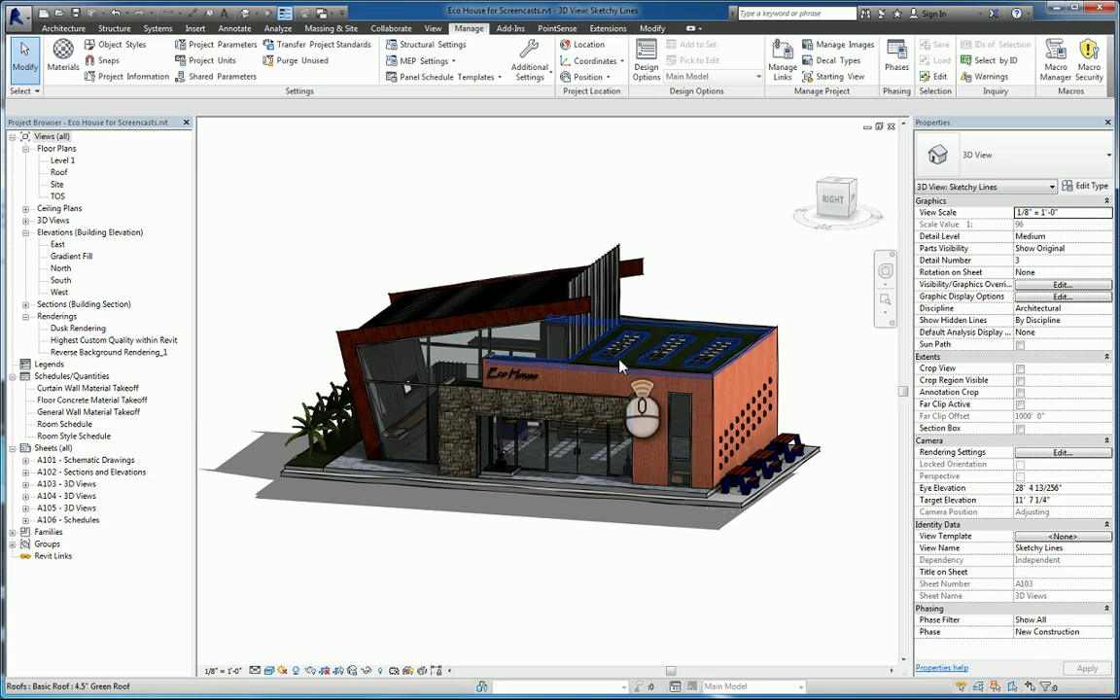
scroll(556, 323, up, 4)
scroll(525, 291, up, 3)
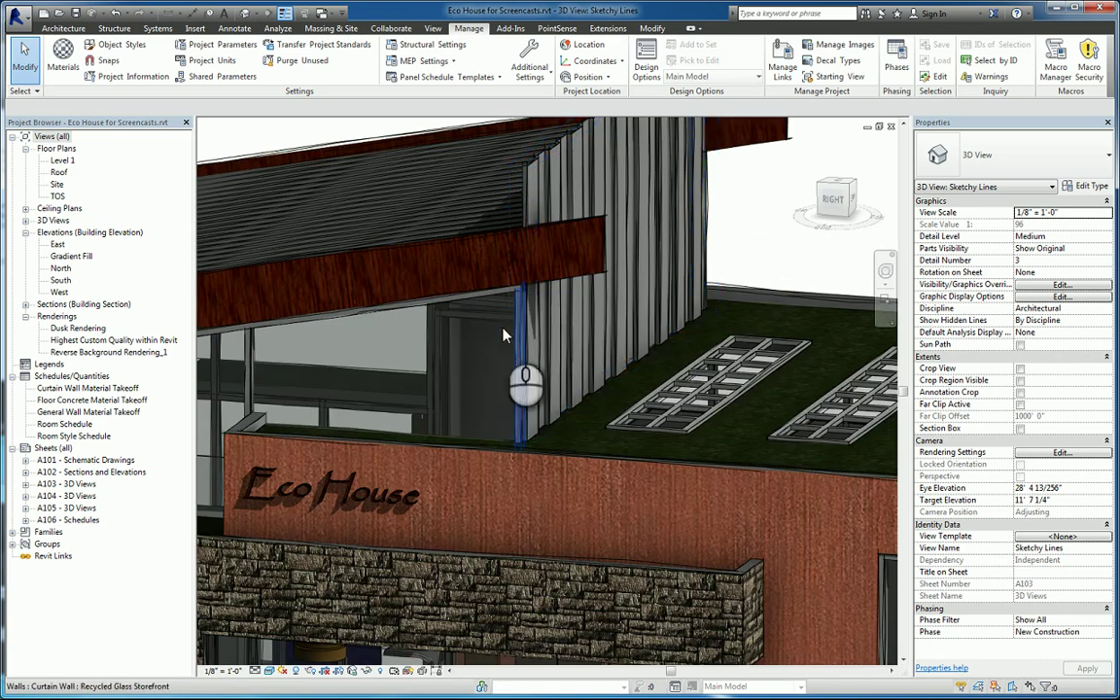
scroll(515, 522, up, 2)
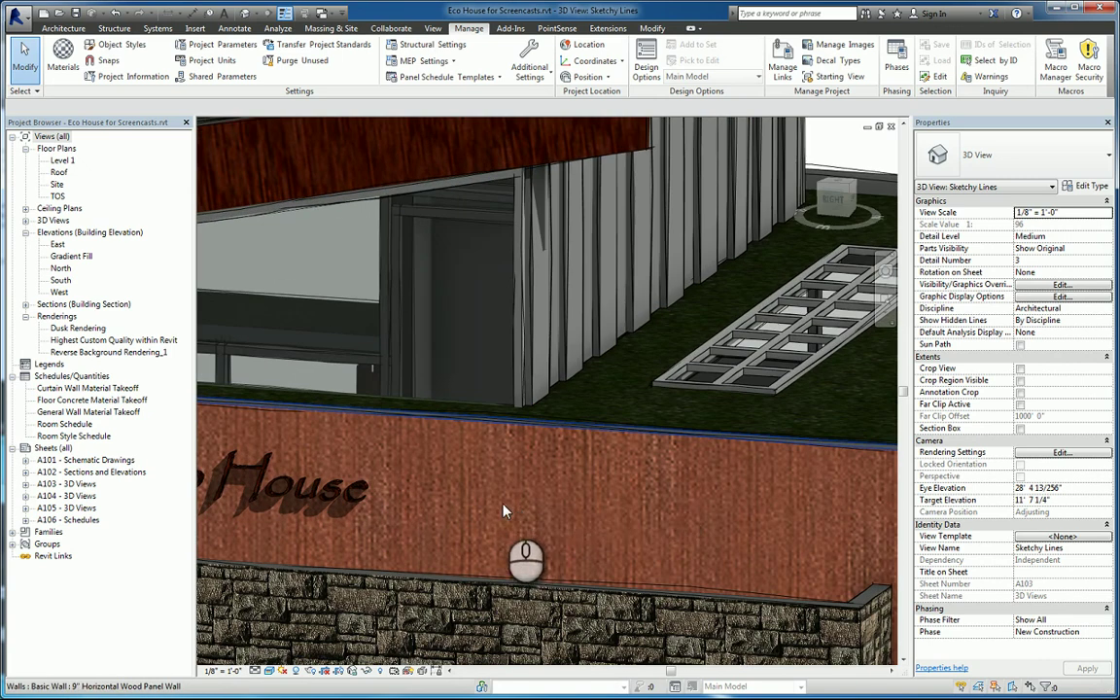
middle_drag(506, 510, 615, 398)
scroll(615, 398, down, 5)
Step: Switch the visual style to Ray Trace and let the view render interactively
click(269, 671)
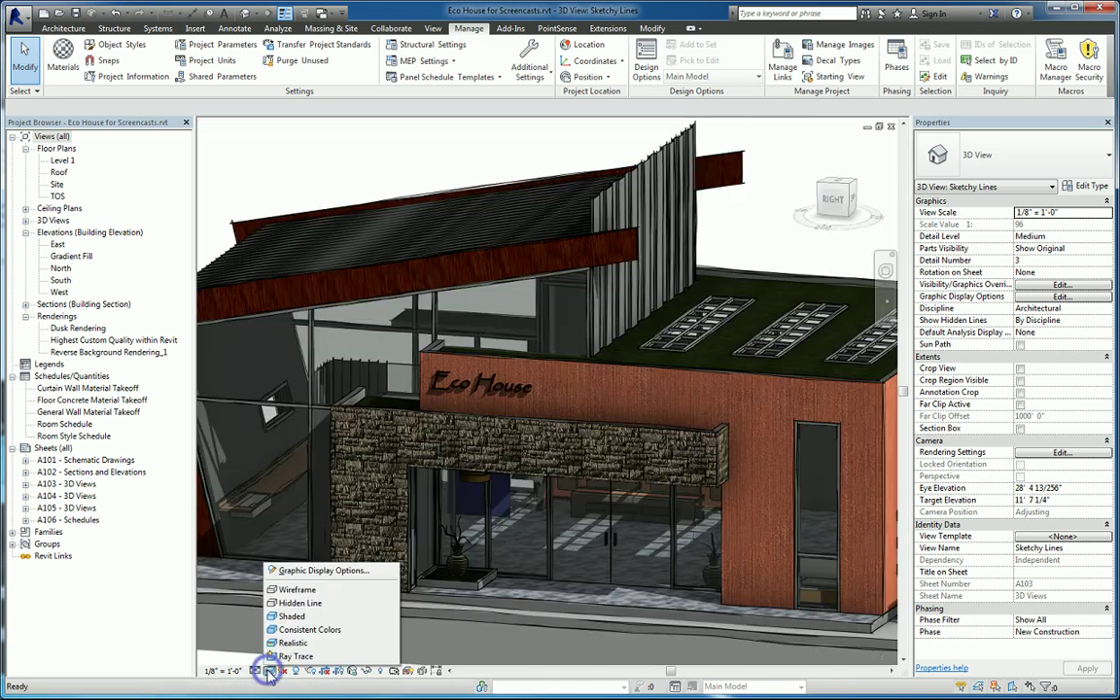
click(295, 658)
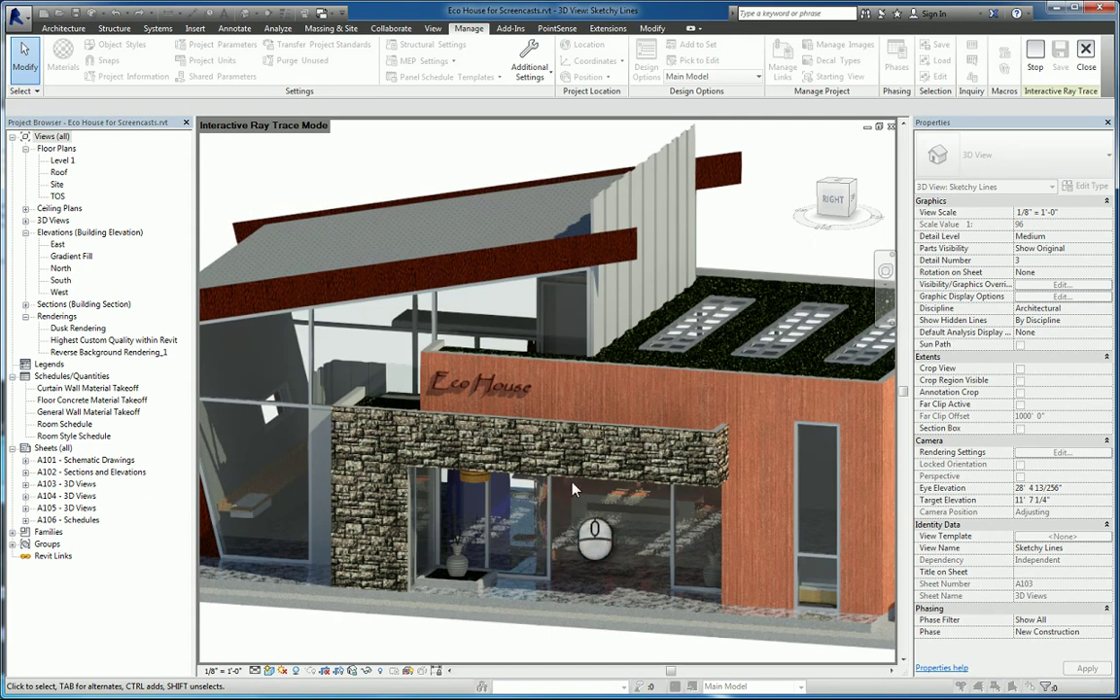
scroll(512, 496, up, 1)
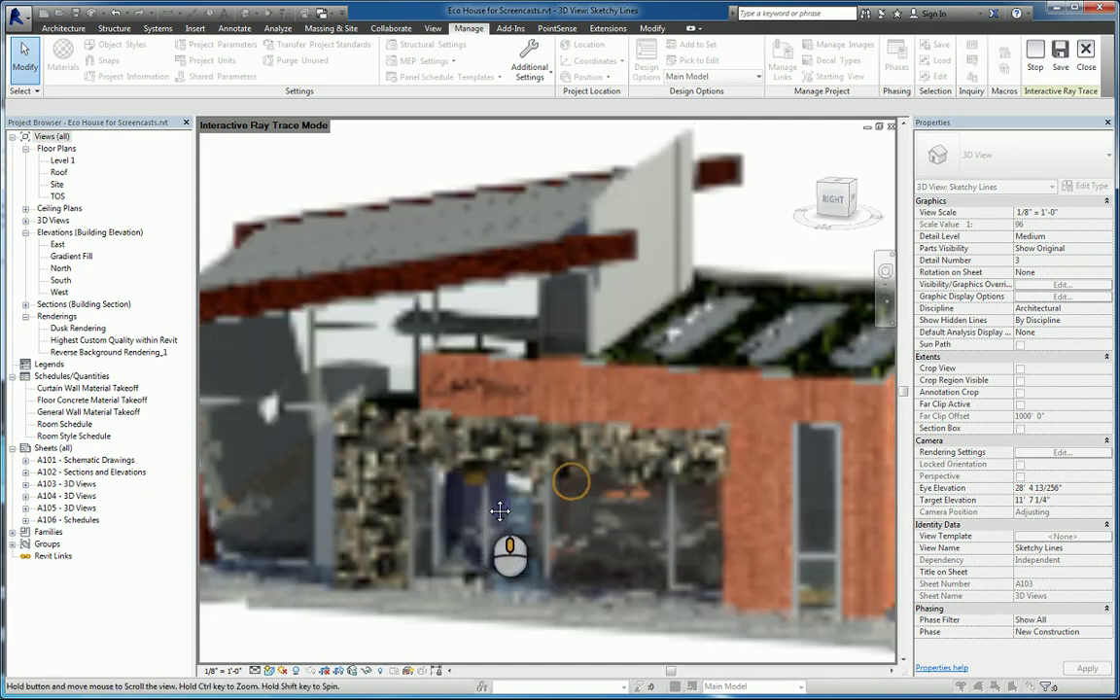
click(269, 670)
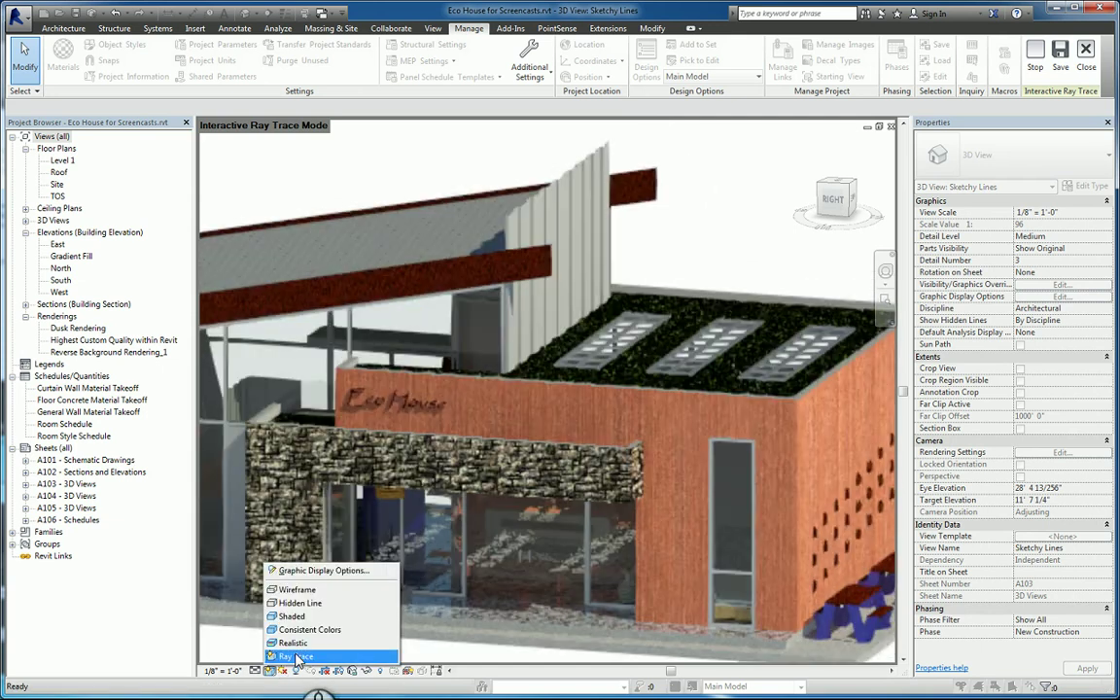
Step: Return to Hidden Line and check Graphic Display Options, keeping Wide Lines silhouettes unchanged
click(300, 603)
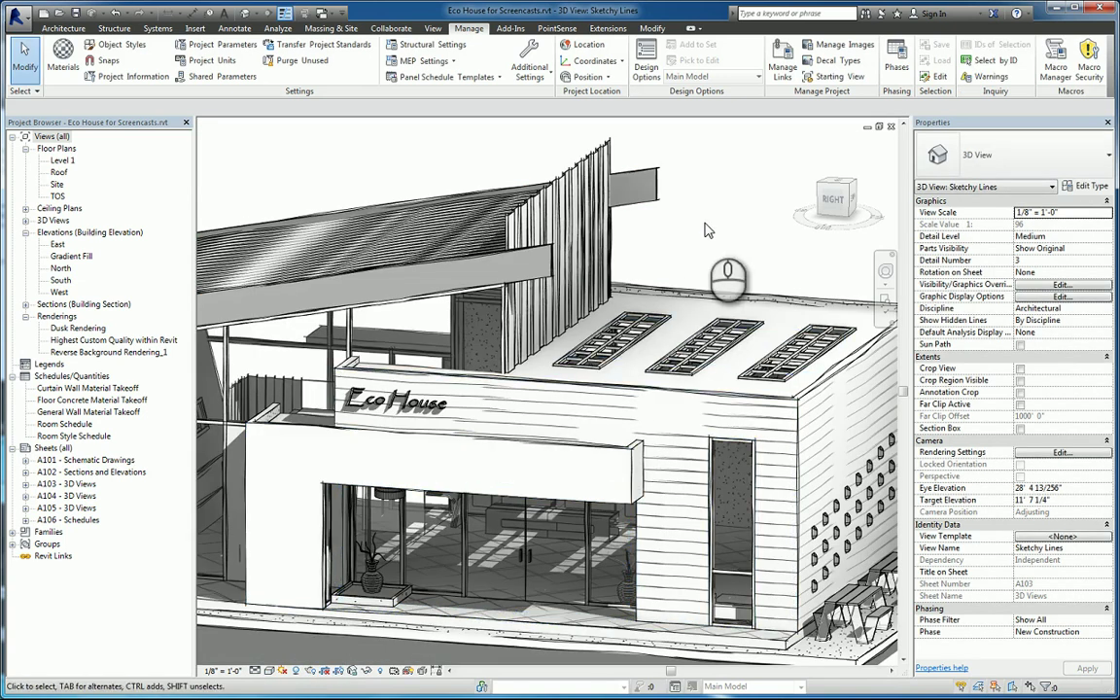
click(705, 224)
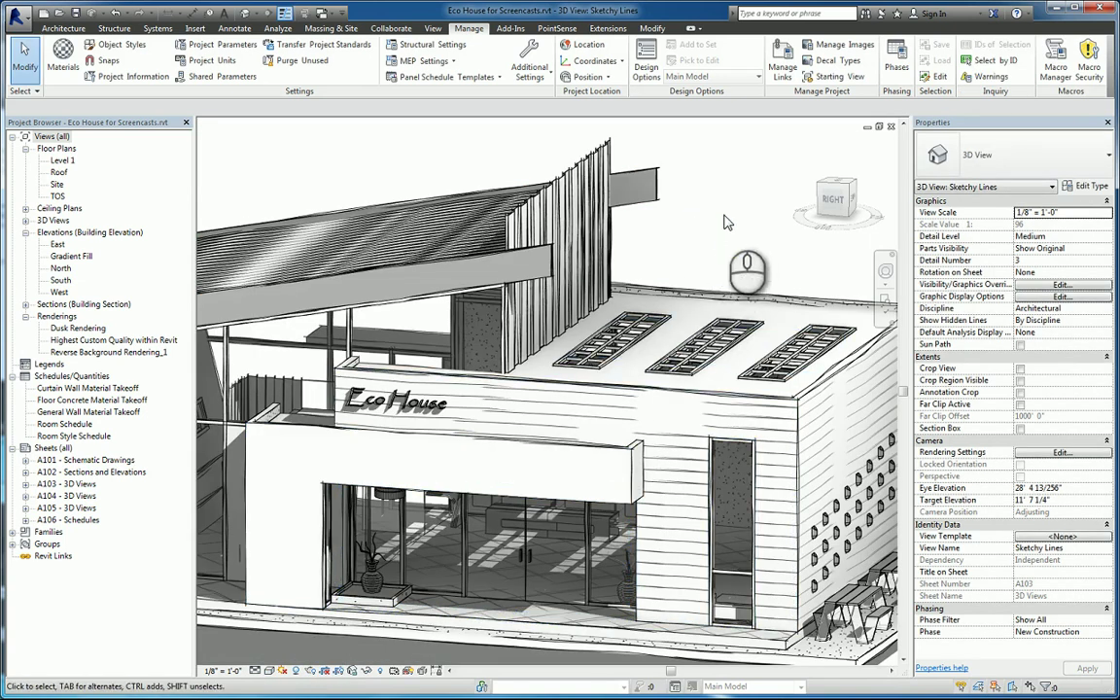
scroll(681, 229, down, 3)
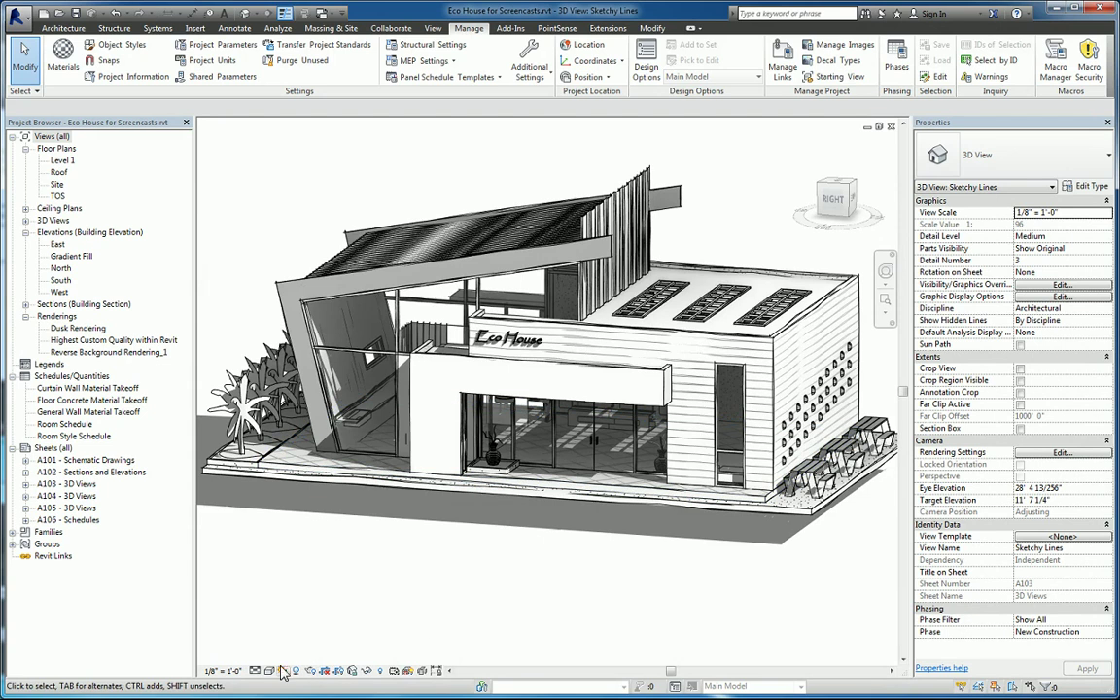
click(268, 670)
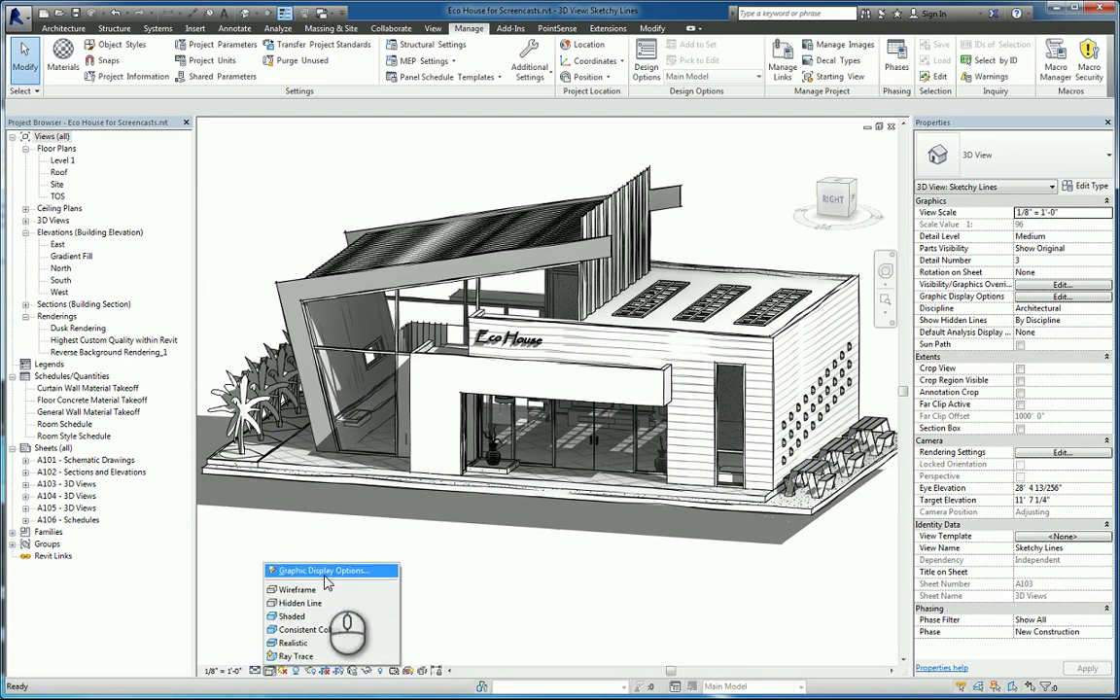
click(323, 572)
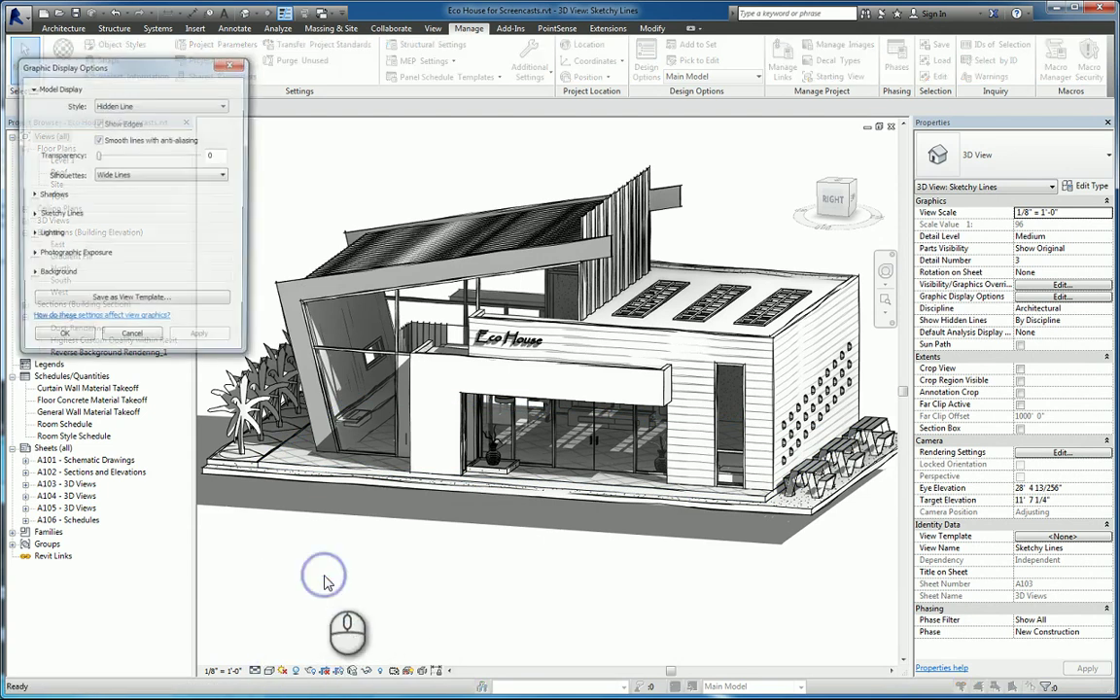
drag(128, 43, 364, 183)
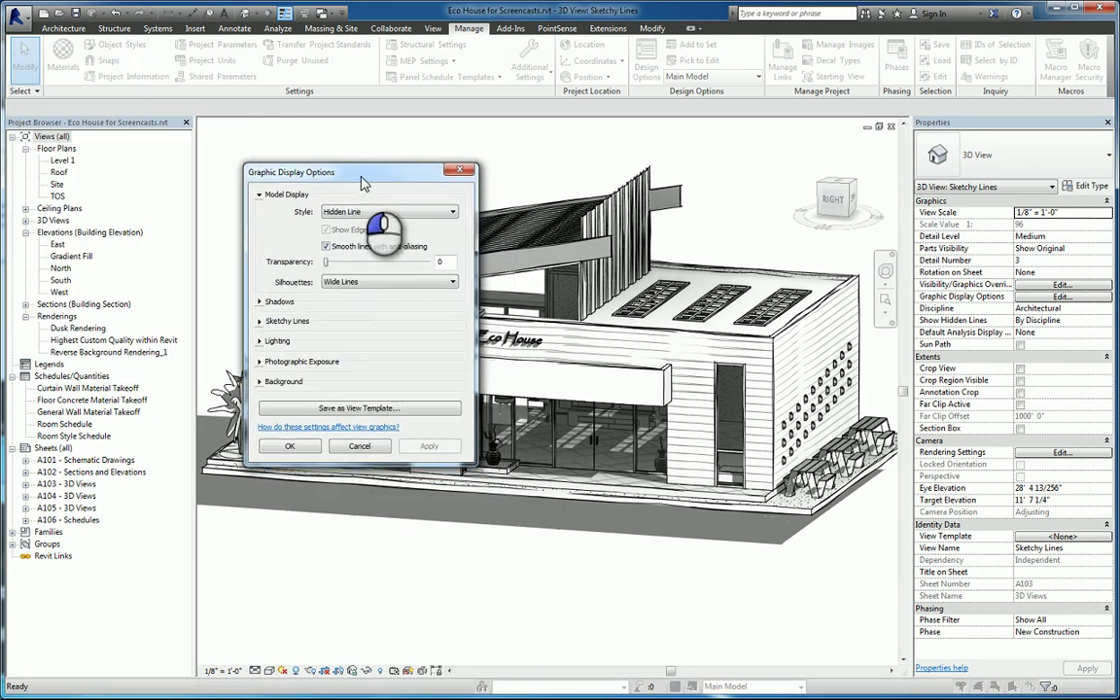
click(352, 284)
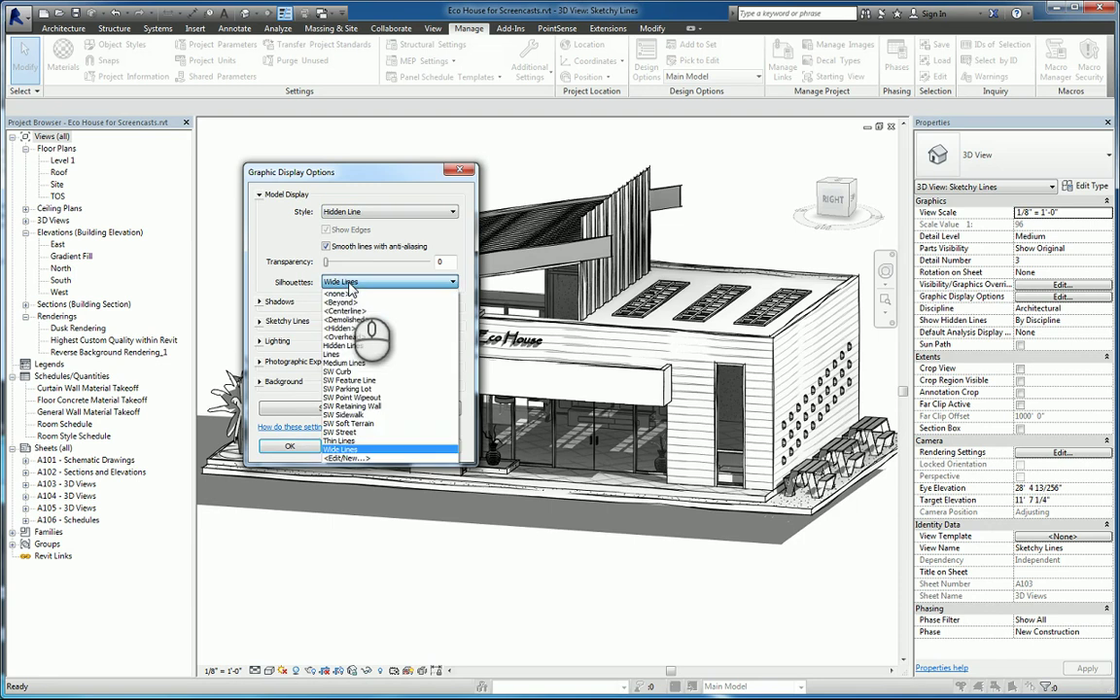
click(352, 284)
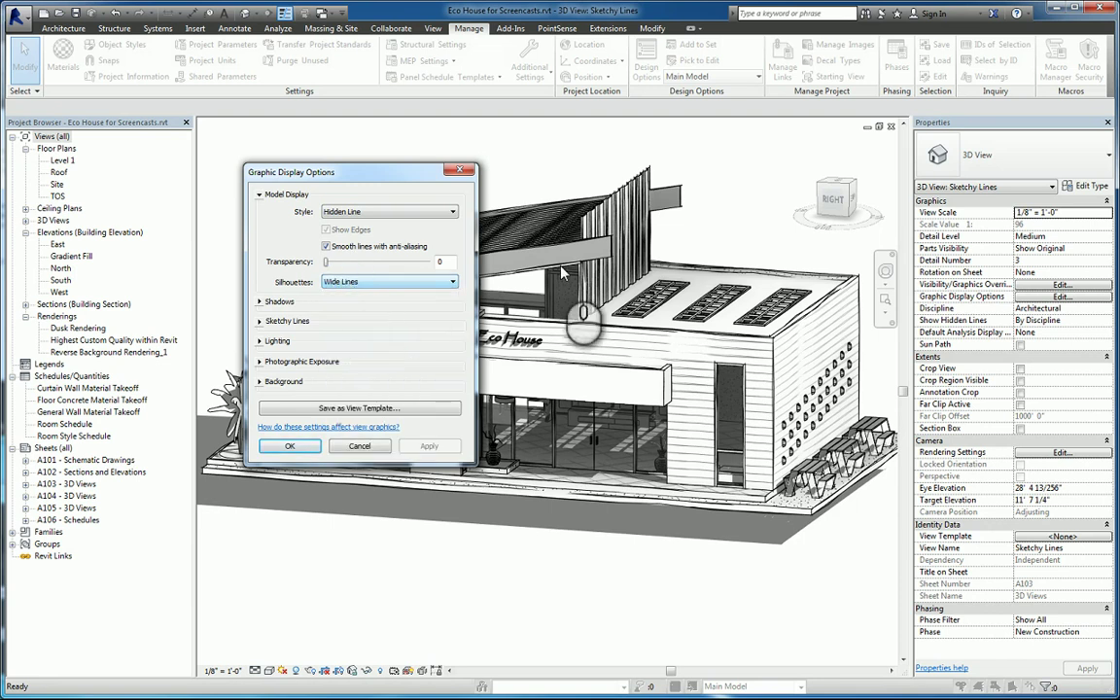
click(470, 172)
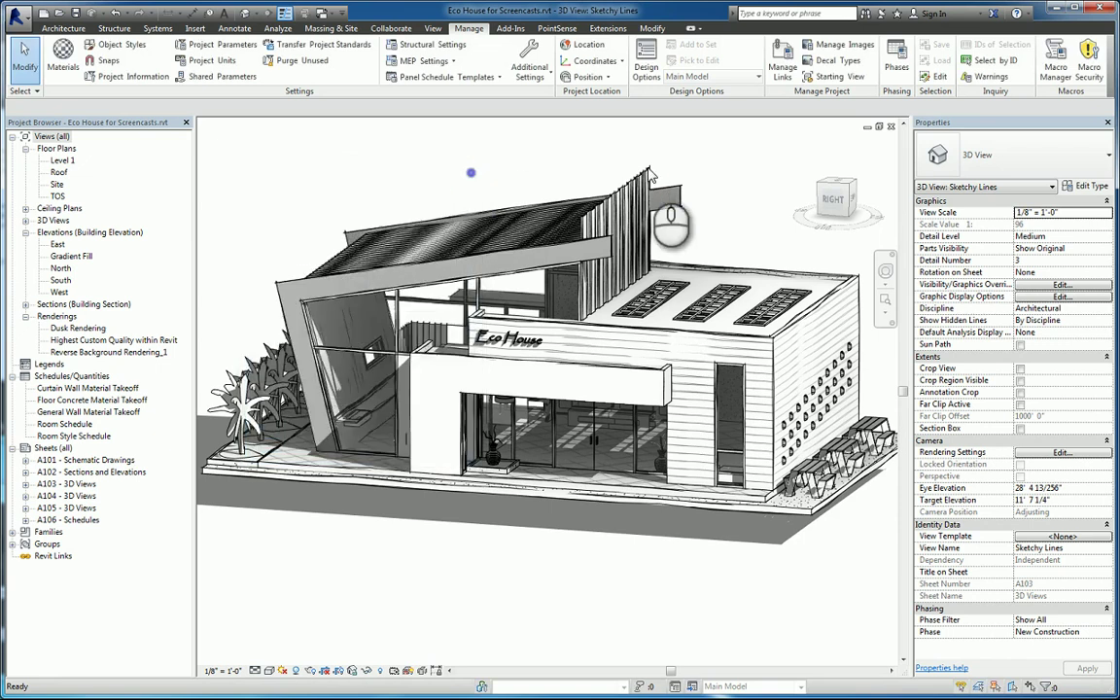
scroll(749, 282, up, 6)
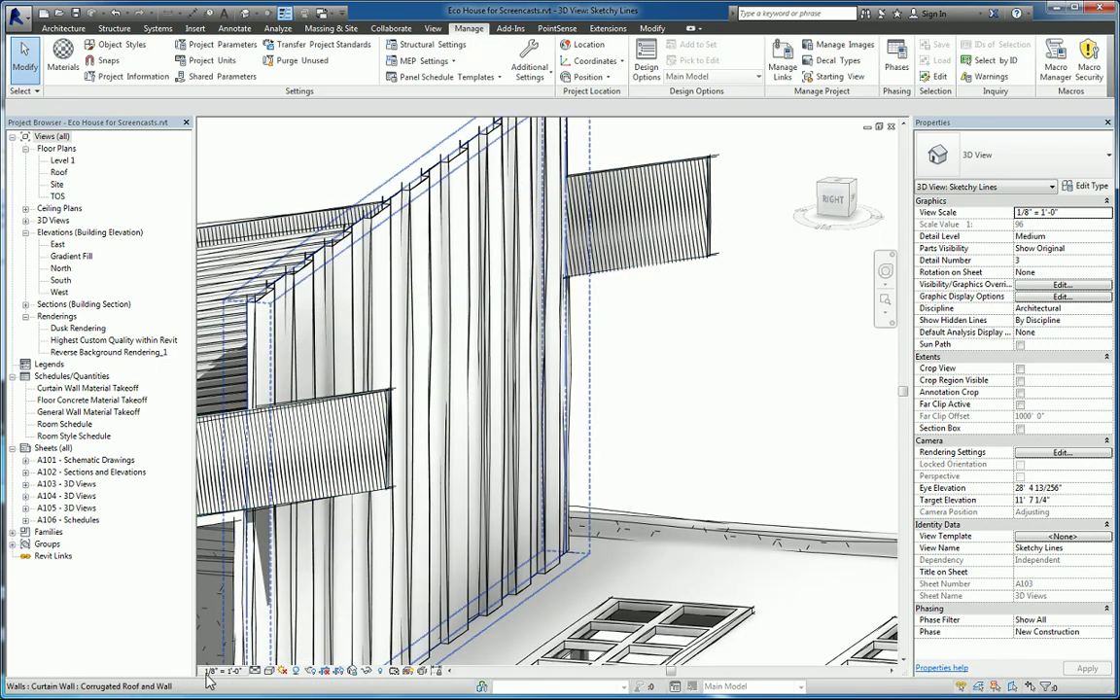
Step: Uncheck Enable Sketchy Lines in Graphic Display Options, confirm, and recentre the building
click(268, 670)
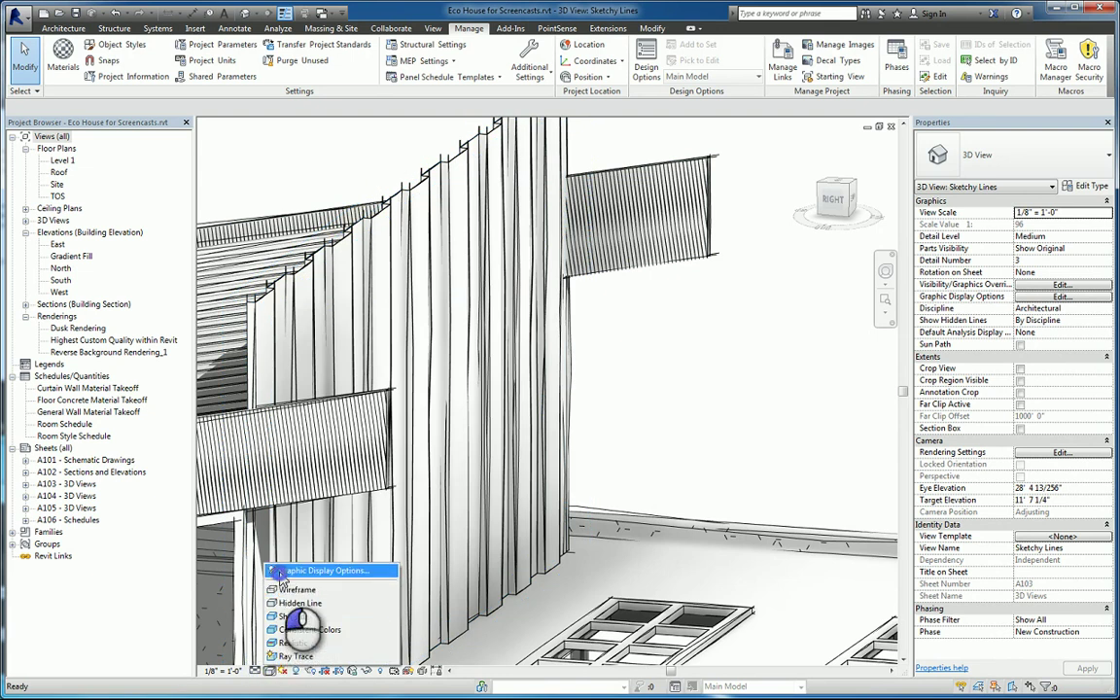
click(321, 570)
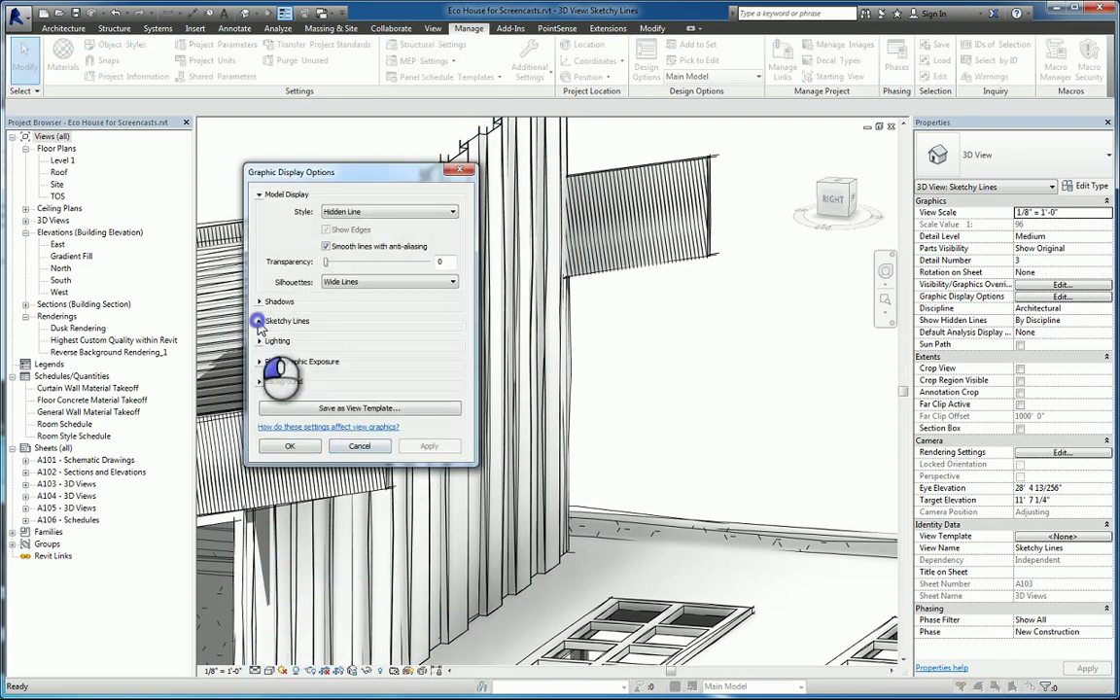
click(259, 321)
click(326, 332)
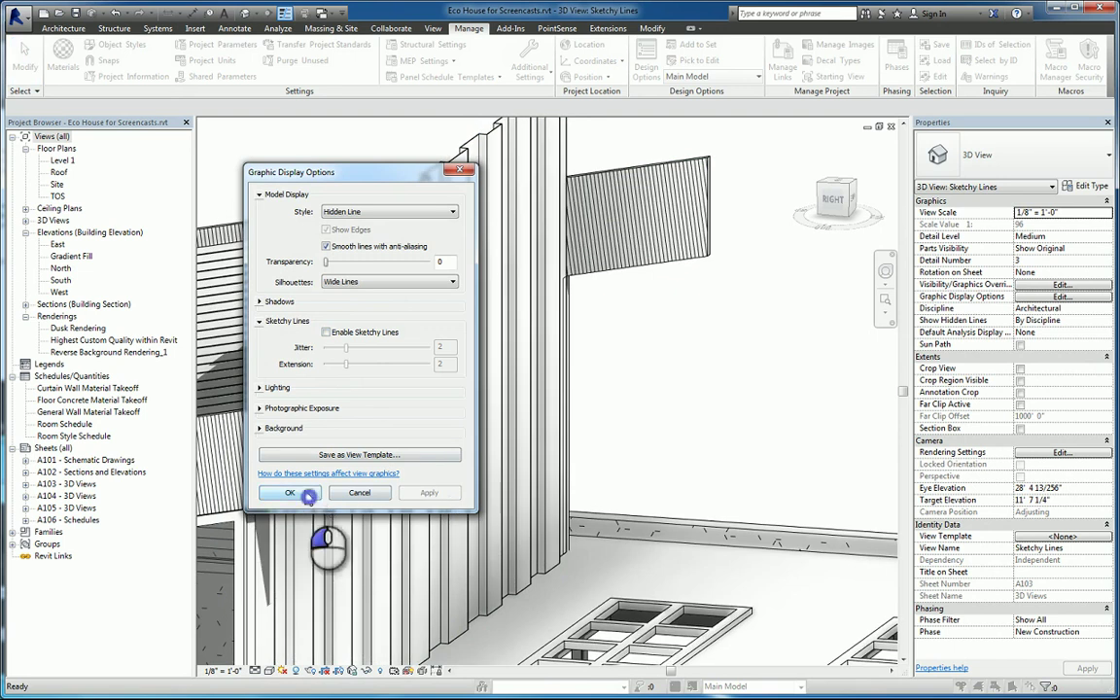
click(307, 497)
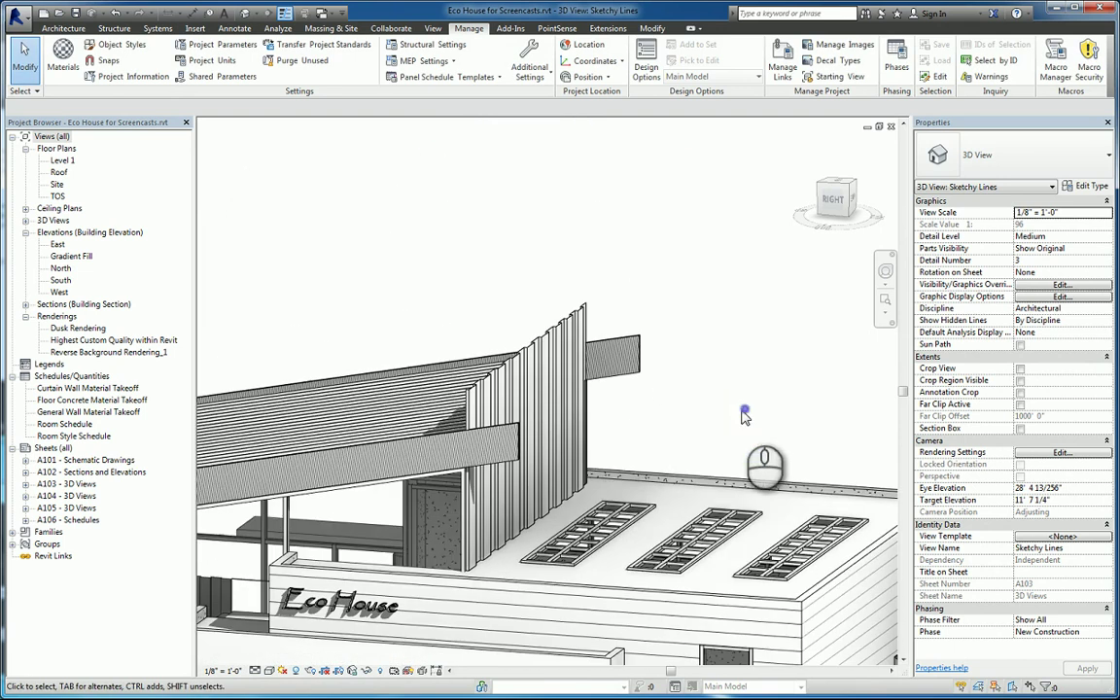
middle_drag(744, 416, 759, 350)
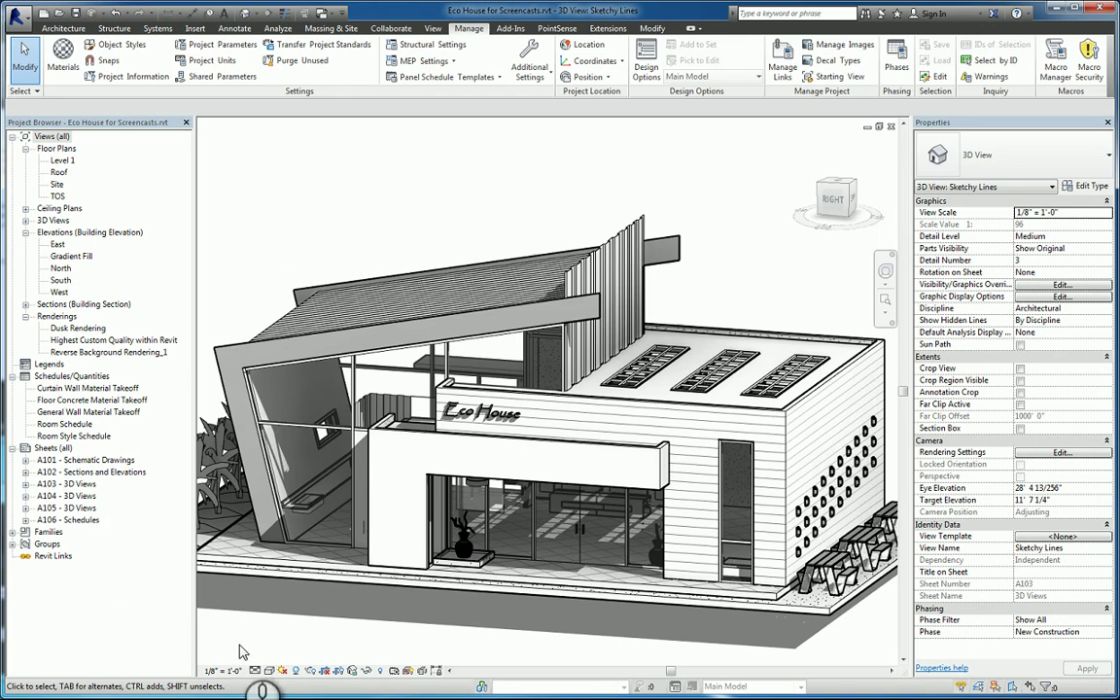
Step: Re-enable Sketchy Lines in Graphic Display Options and apply it with Jitter and Extension at 2
click(267, 670)
click(331, 570)
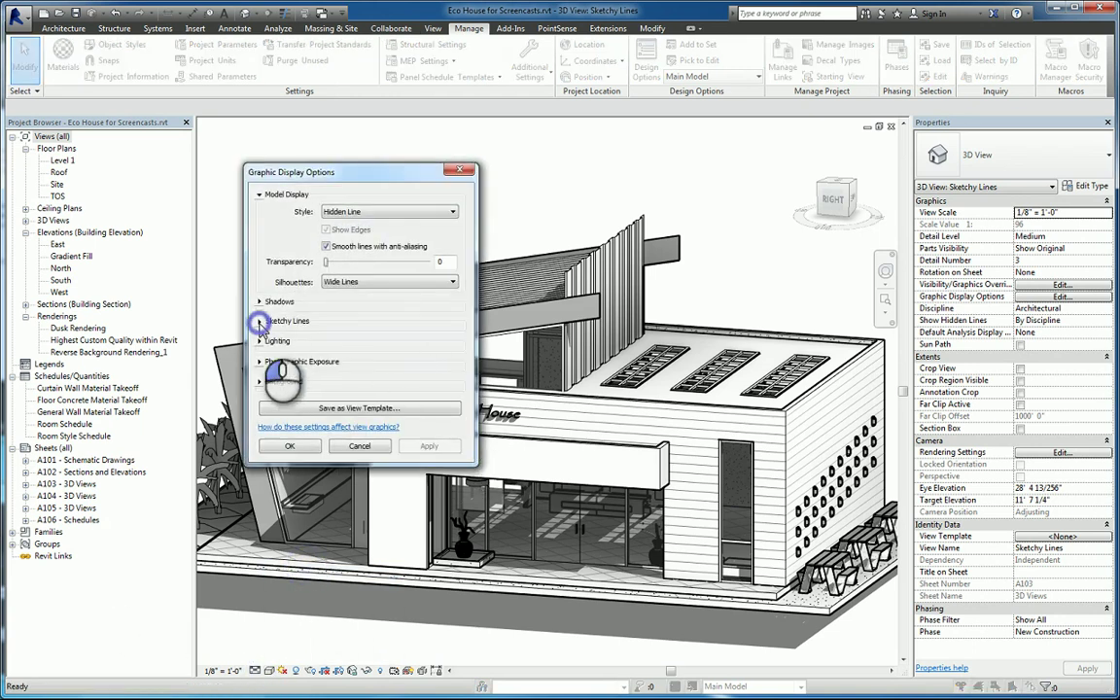
click(259, 322)
click(326, 332)
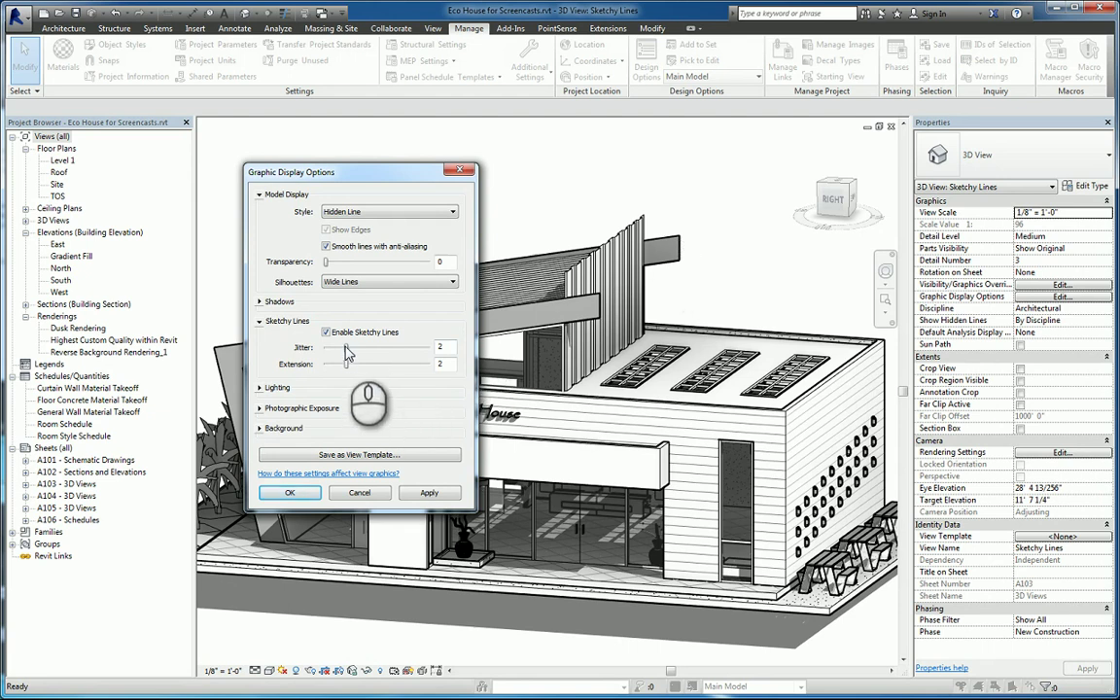
click(426, 494)
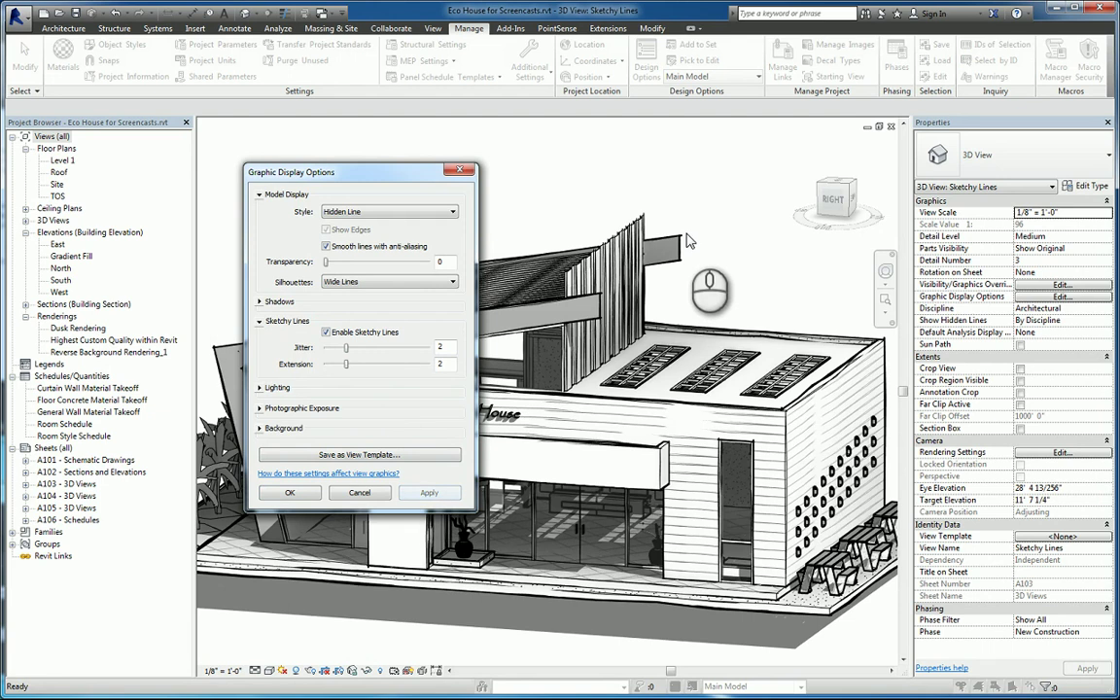
Step: Close the display settings, then zoom and orbit close onto the curtain-wall panel end
click(457, 170)
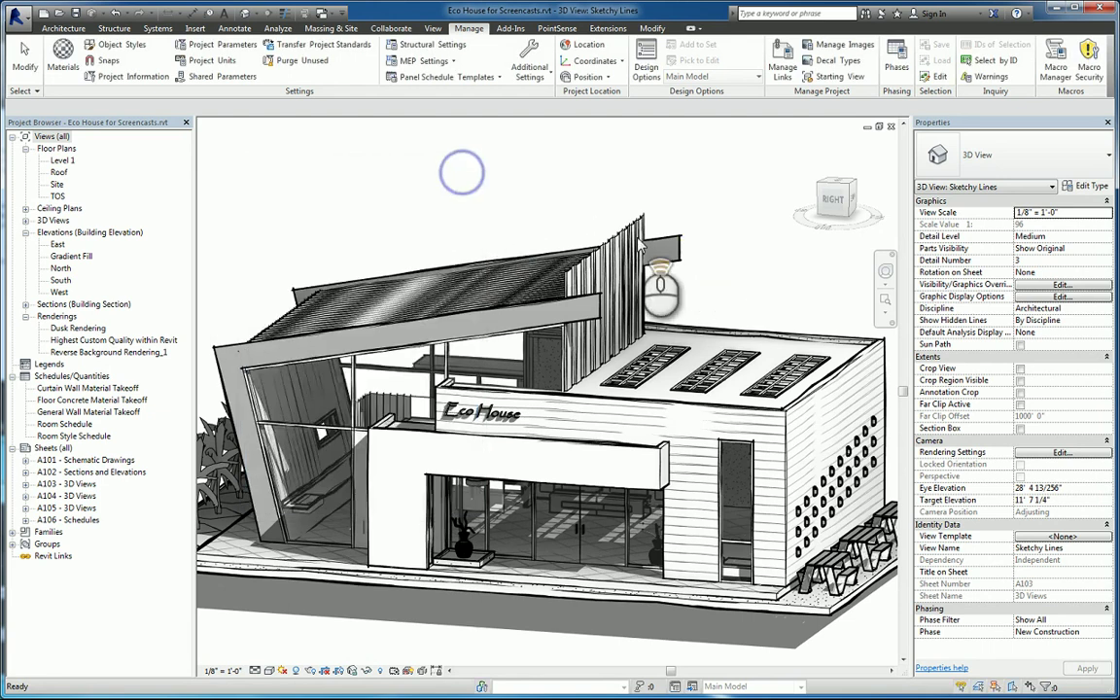
scroll(677, 226, up, 5)
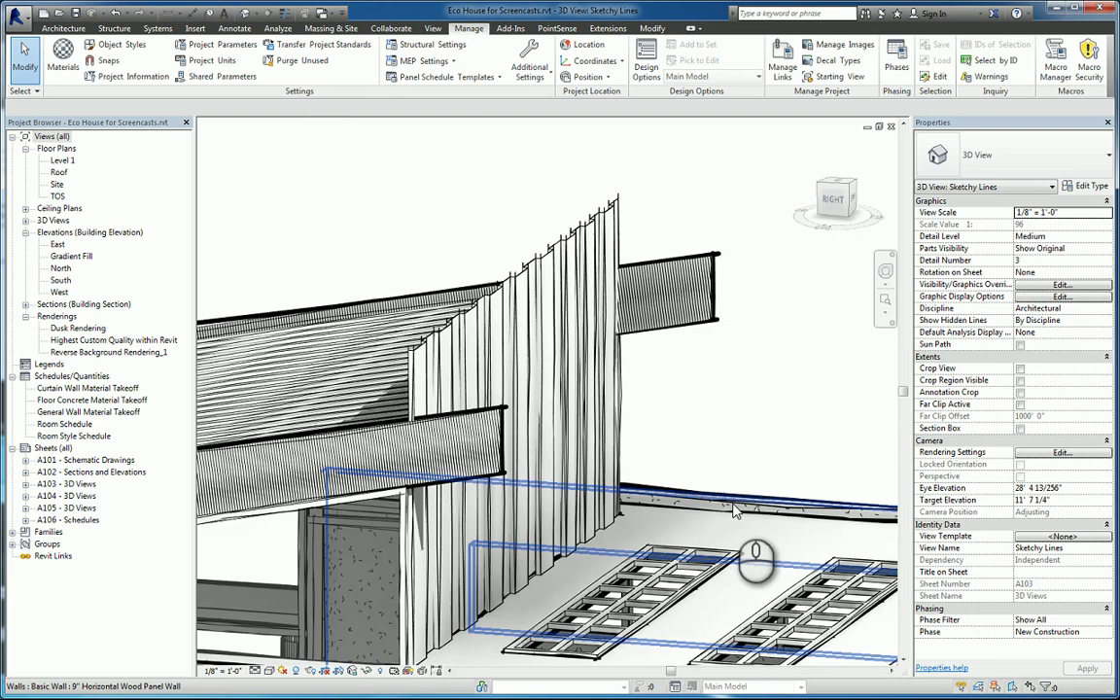
scroll(734, 512, up, 3)
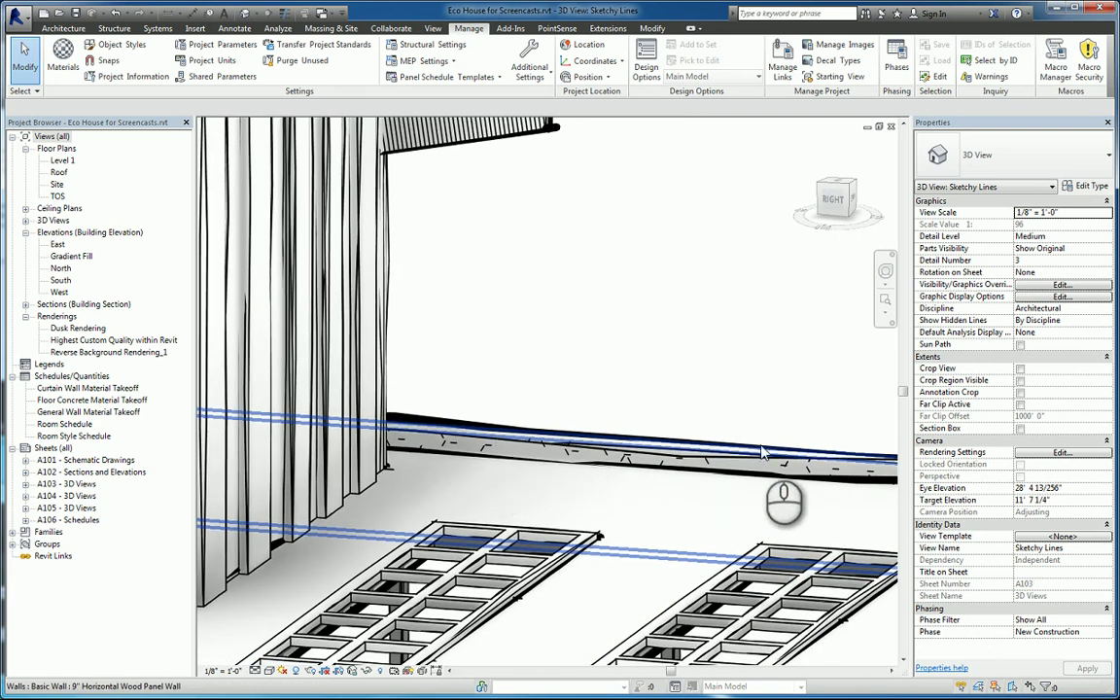
shift+middle_drag(668, 313, 665, 600)
scroll(575, 393, up, 4)
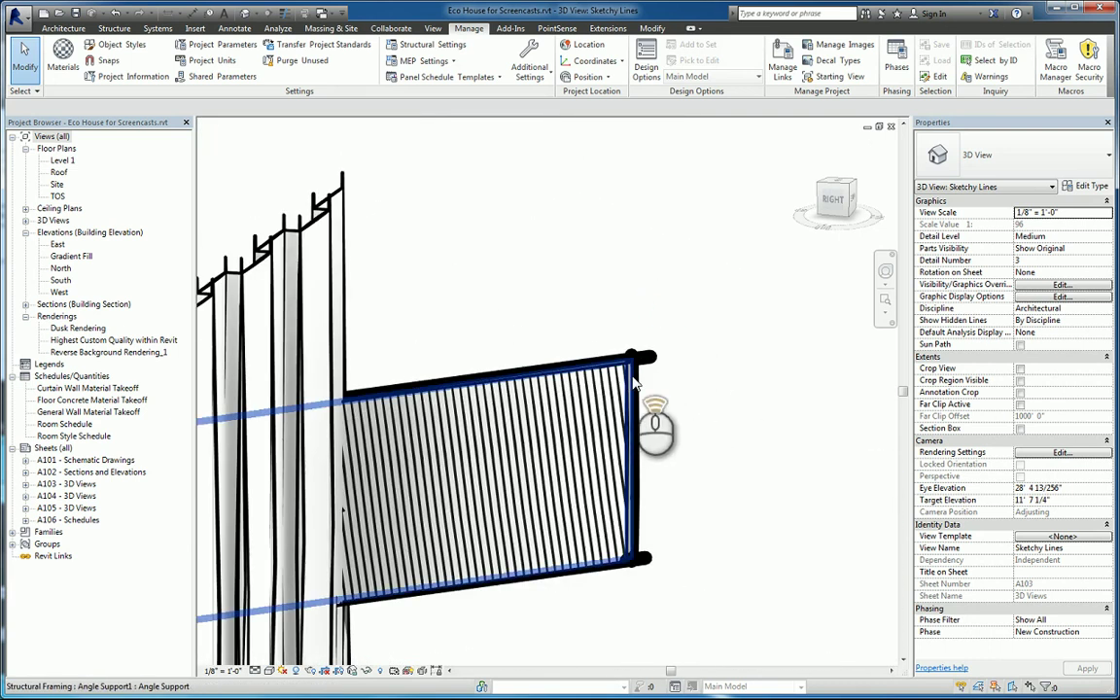
scroll(633, 369, up, 2)
scroll(677, 394, down, 3)
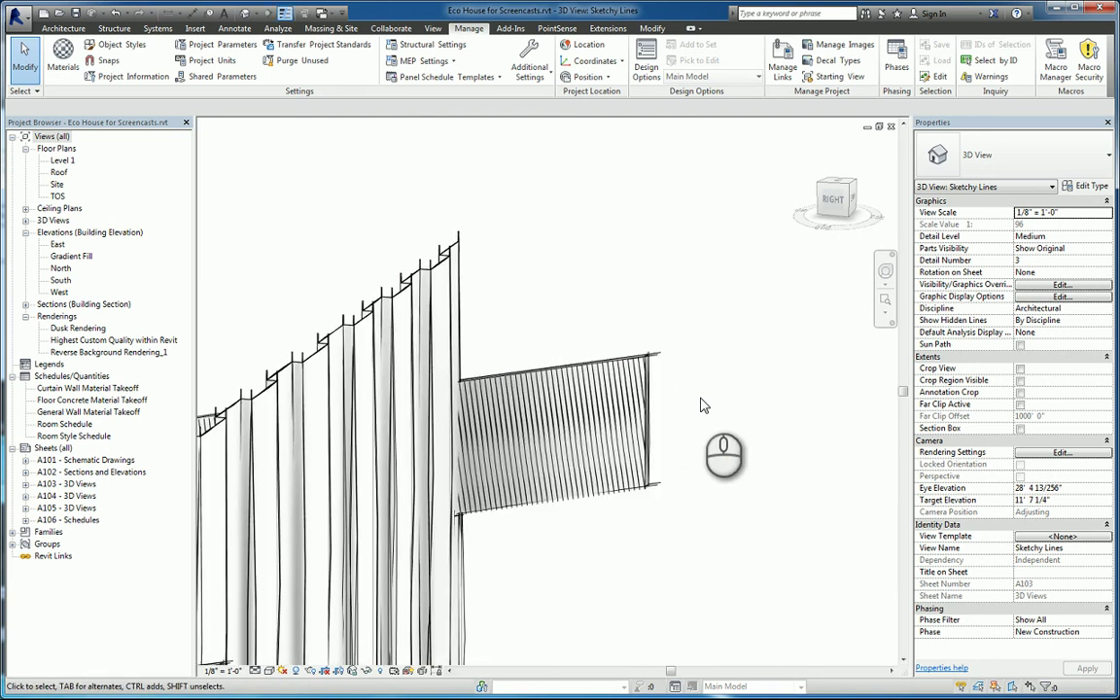
scroll(703, 405, up, 2)
scroll(681, 414, down, 1)
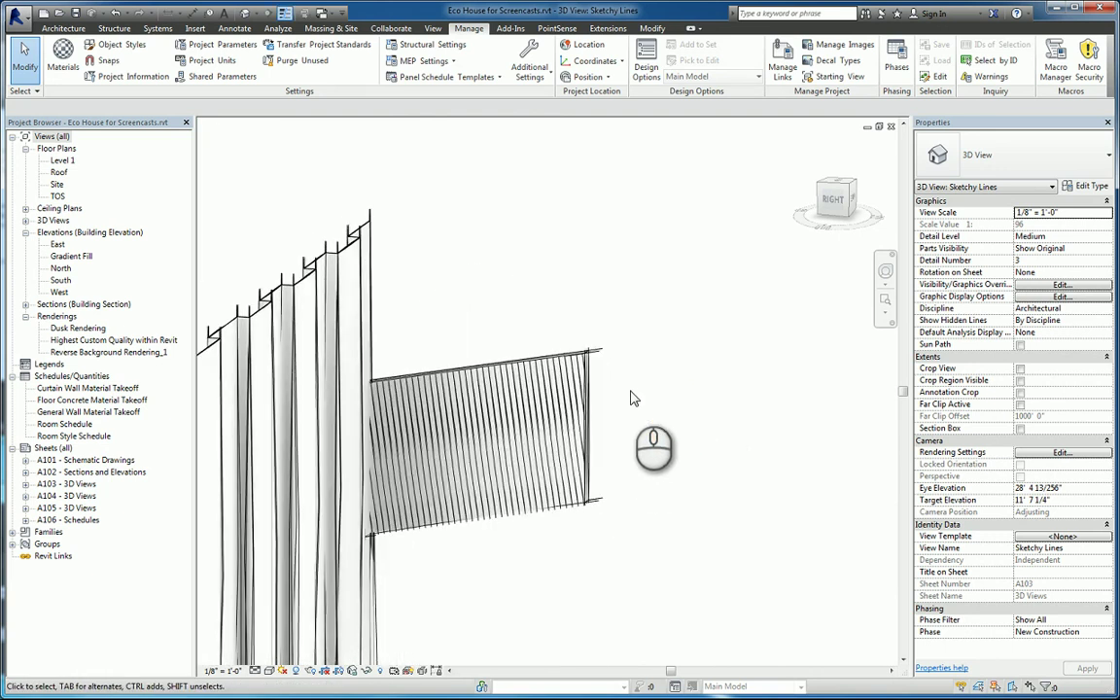
scroll(623, 384, up, 3)
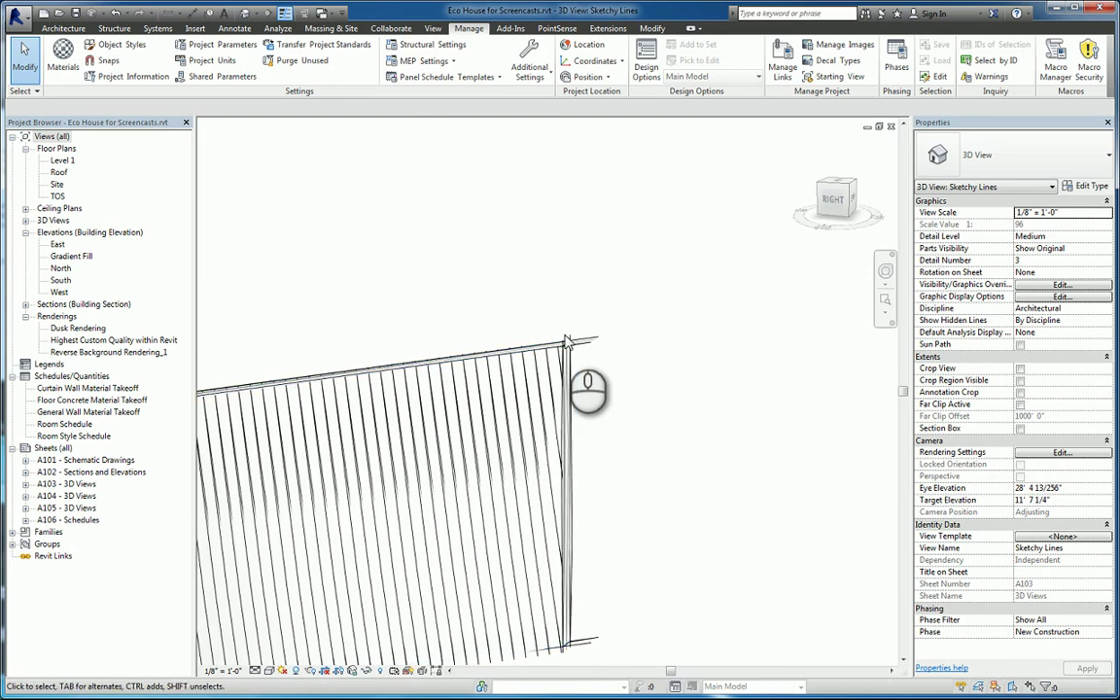
Step: Set sketchy line Extension to 4 and Jitter to 6, apply, then zoom back out
click(273, 671)
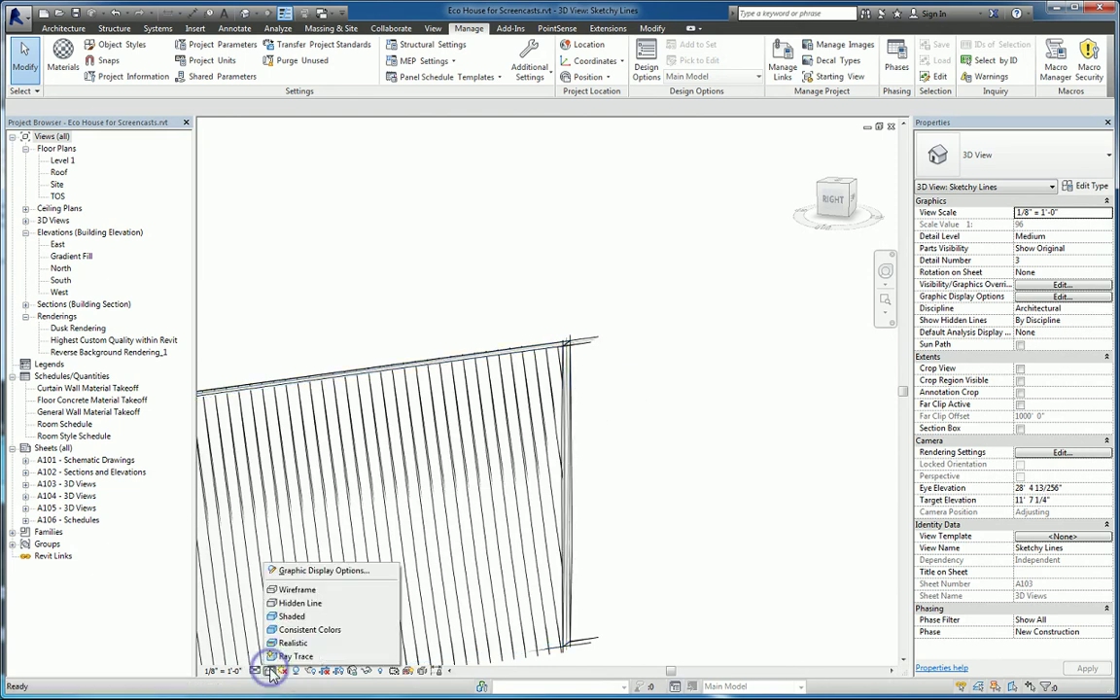
click(295, 571)
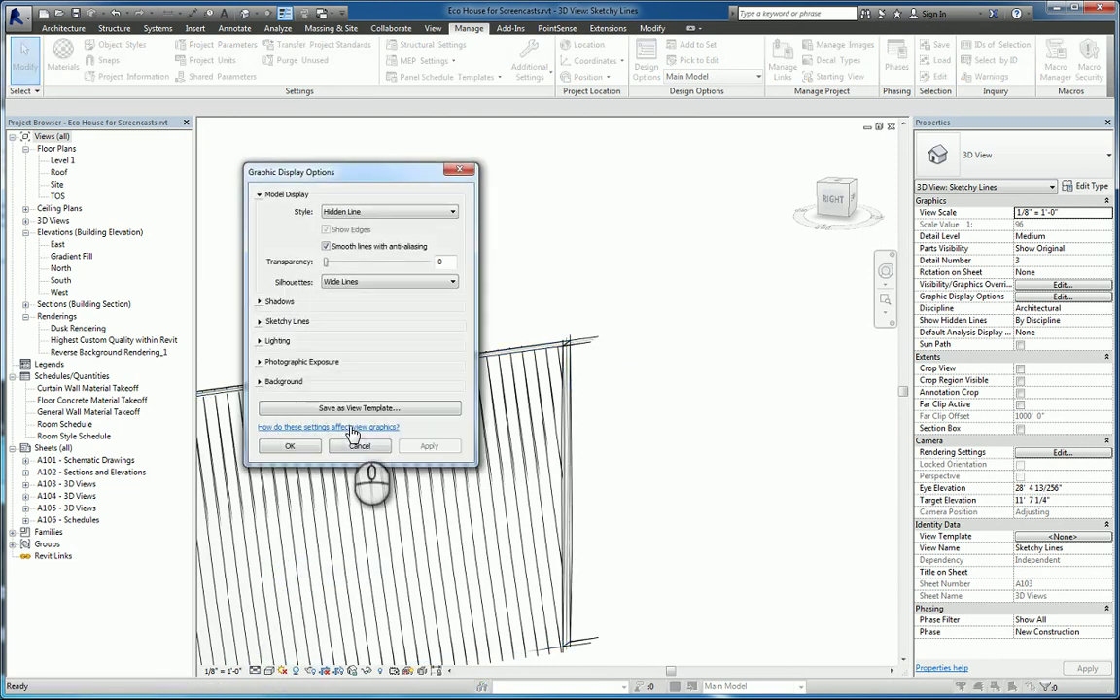
click(260, 322)
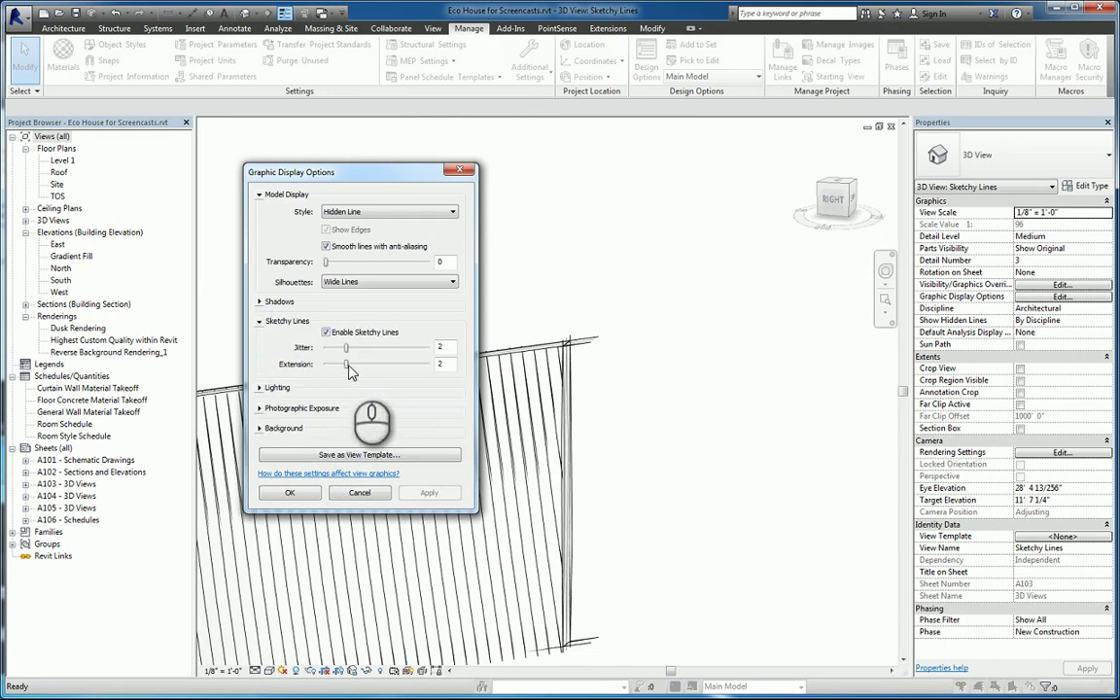
click(367, 365)
click(413, 493)
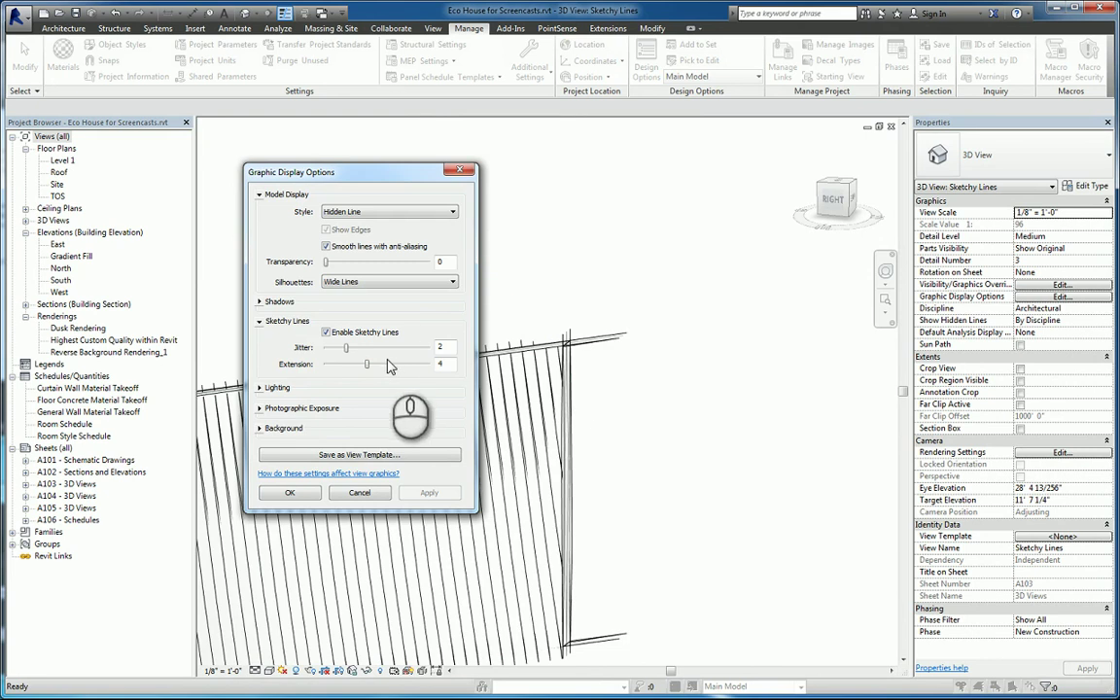
click(391, 353)
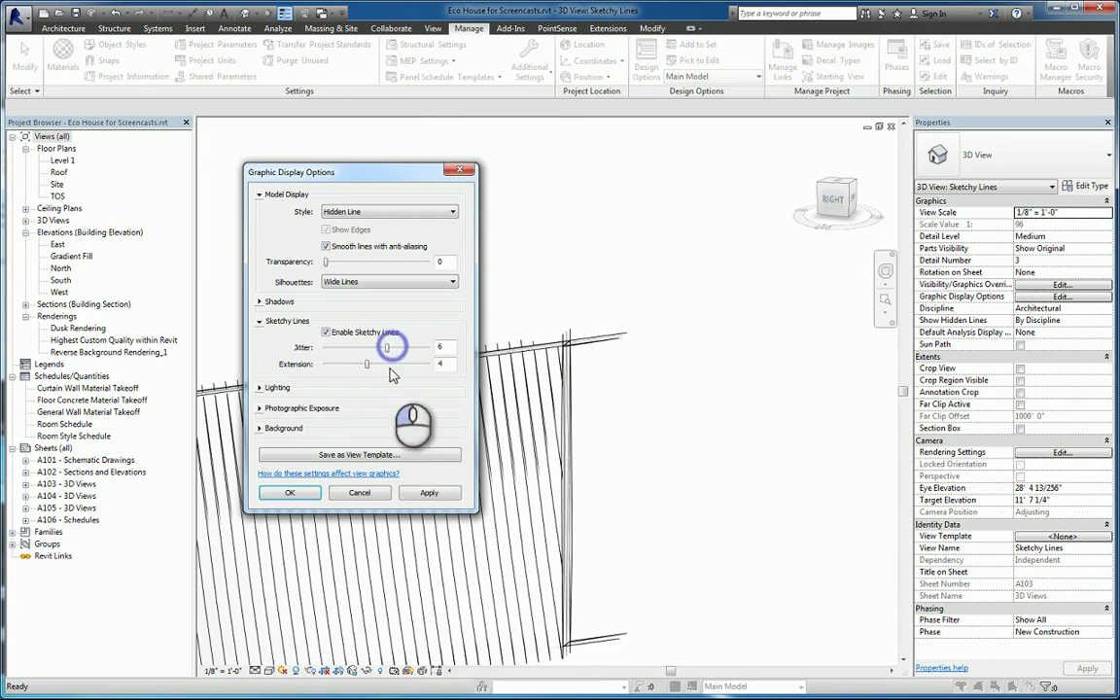
click(429, 493)
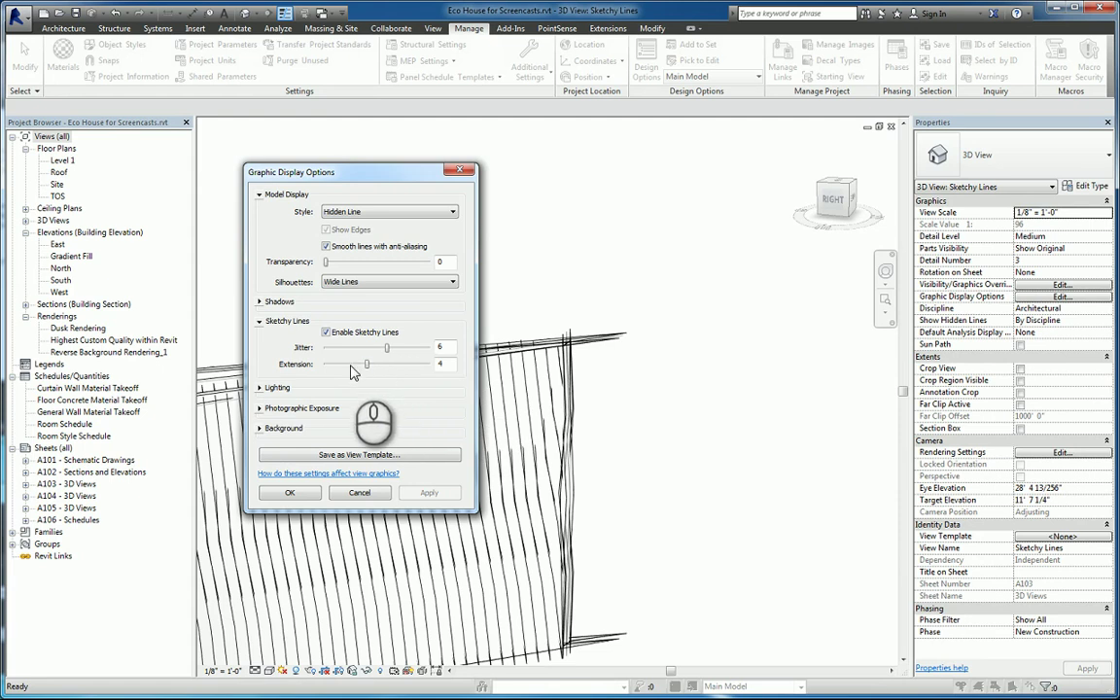
click(291, 493)
scroll(651, 486, down, 3)
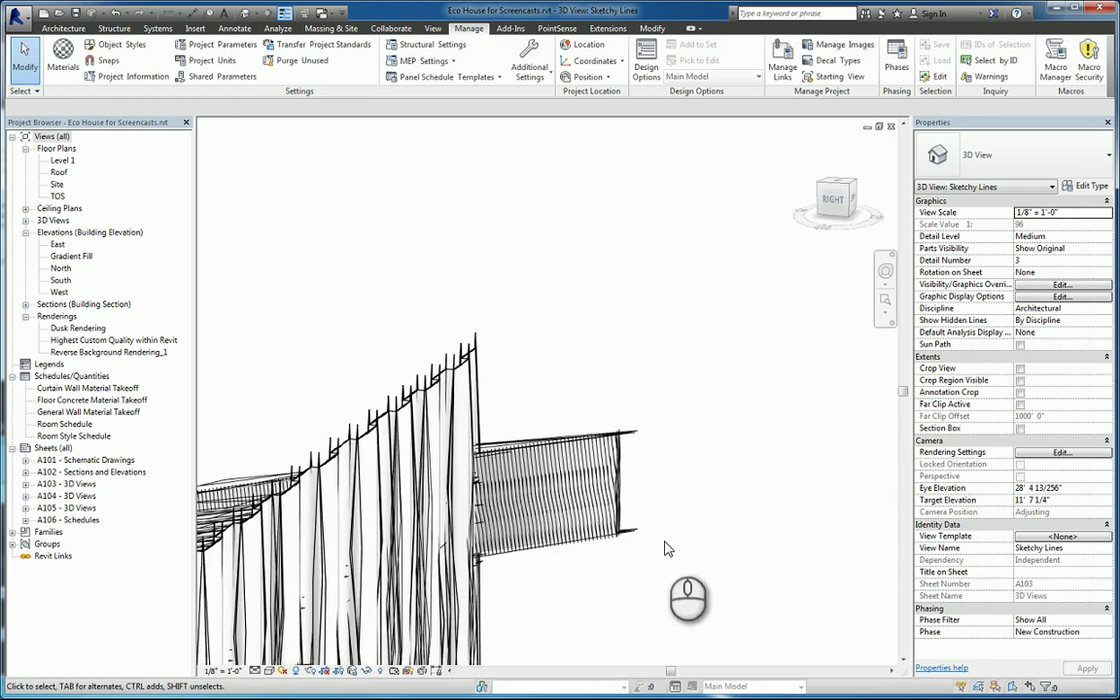
scroll(666, 549, down, 5)
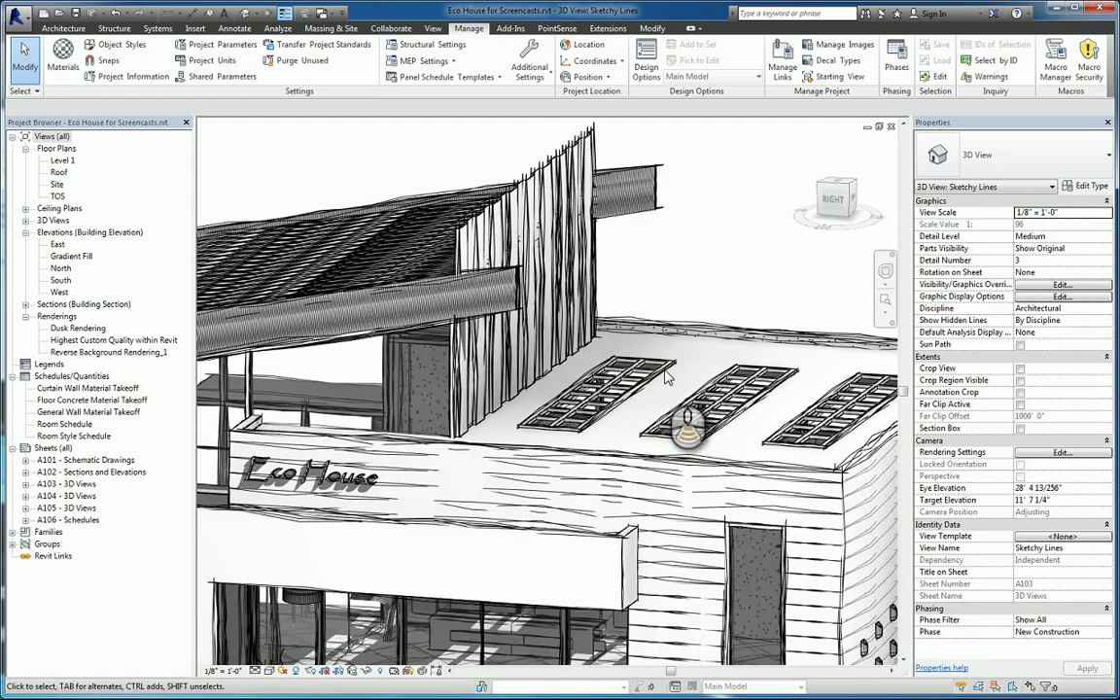
scroll(700, 438, down, 5)
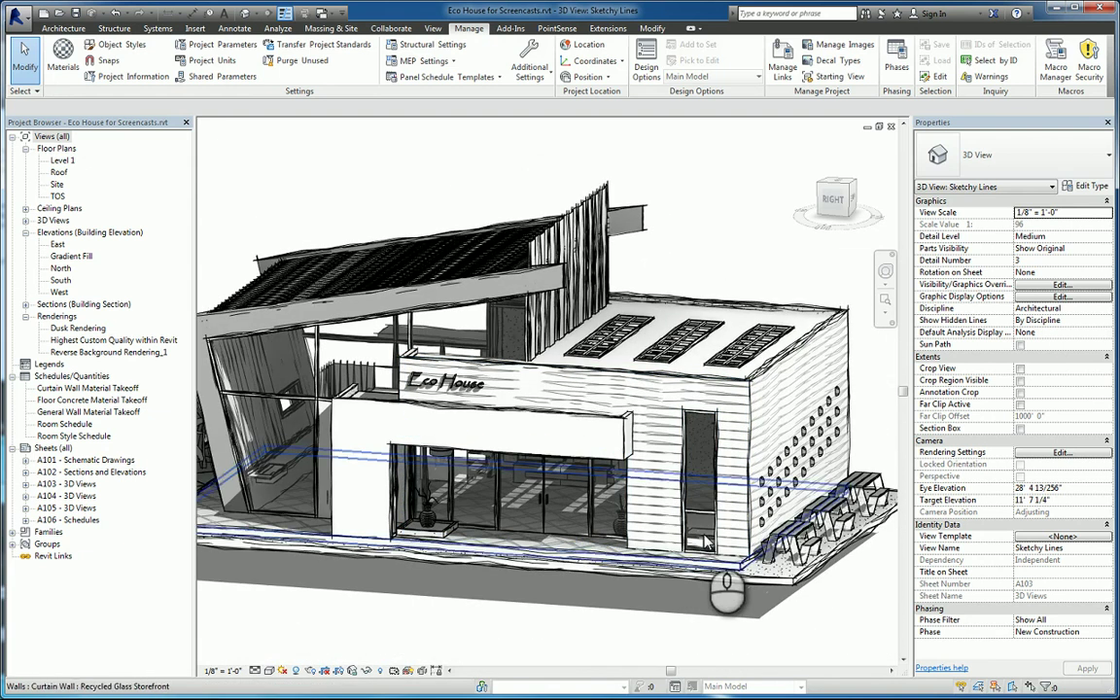
Step: Turn off ambient shadows in Graphic Display Options and close the dialog
click(269, 670)
click(291, 562)
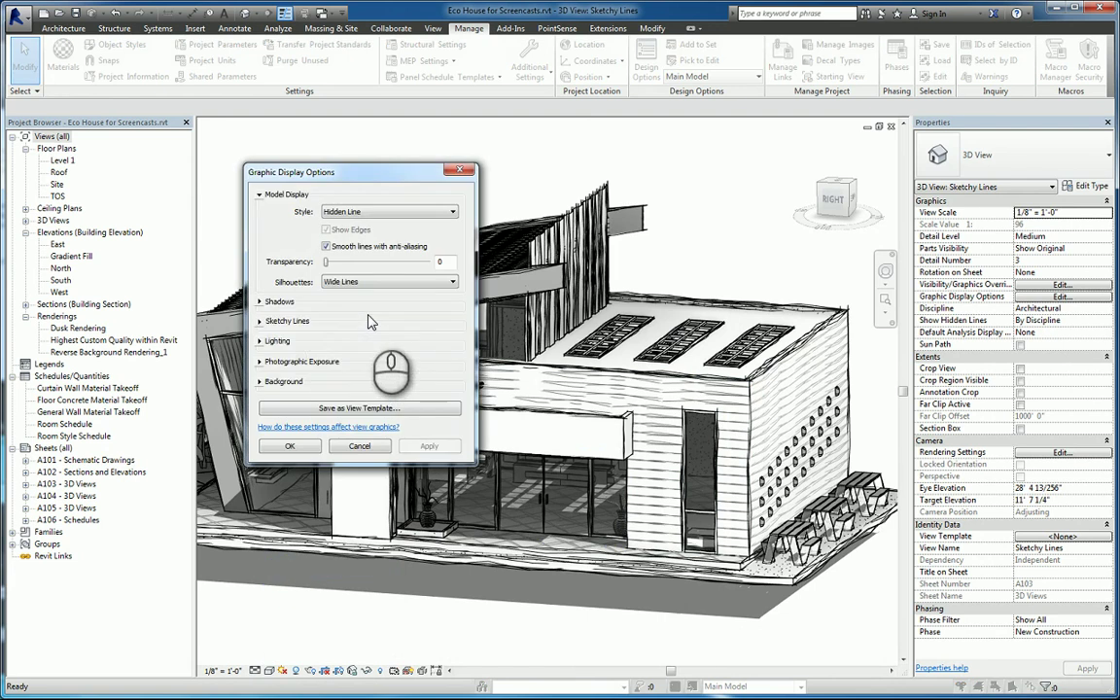
click(261, 304)
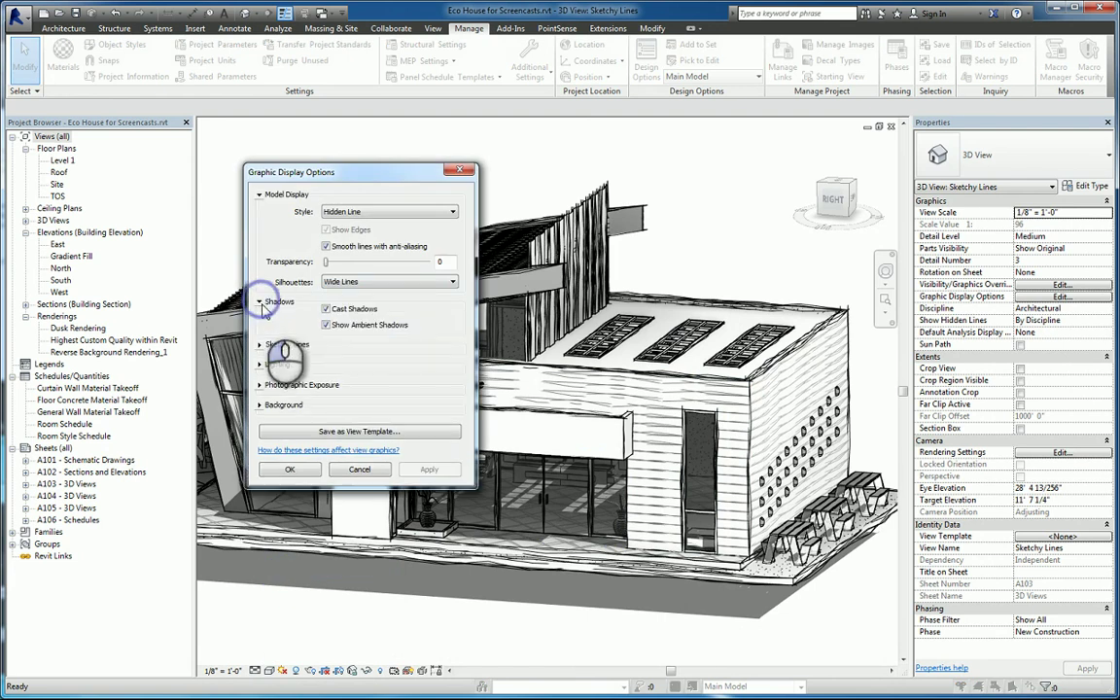
click(358, 327)
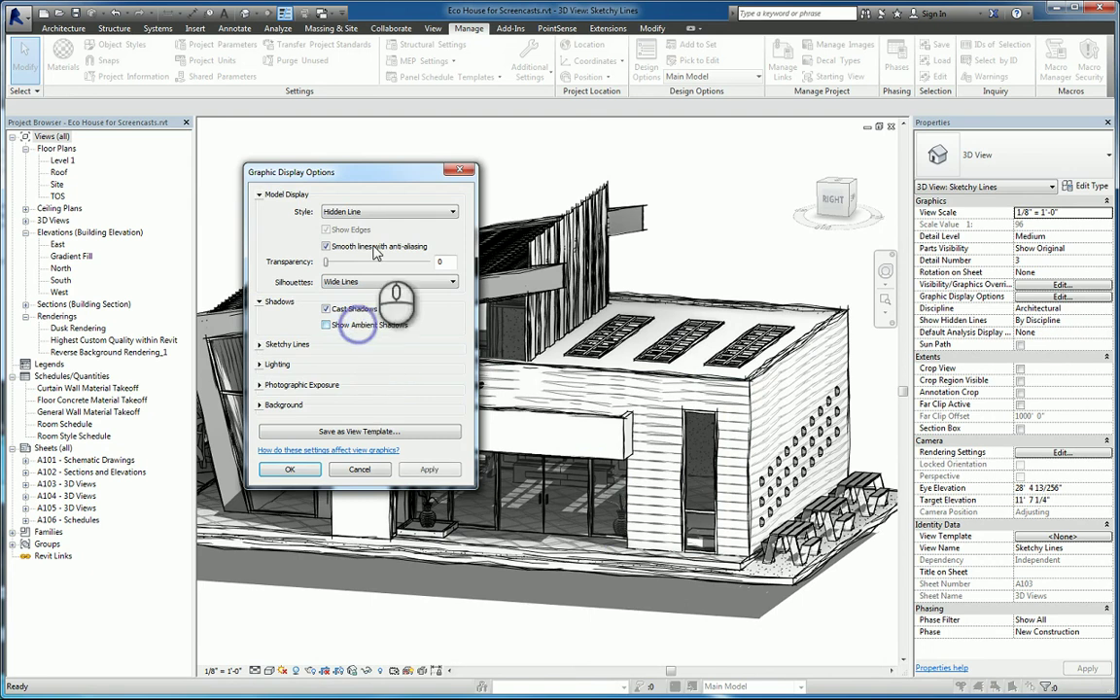
drag(358, 172, 609, 333)
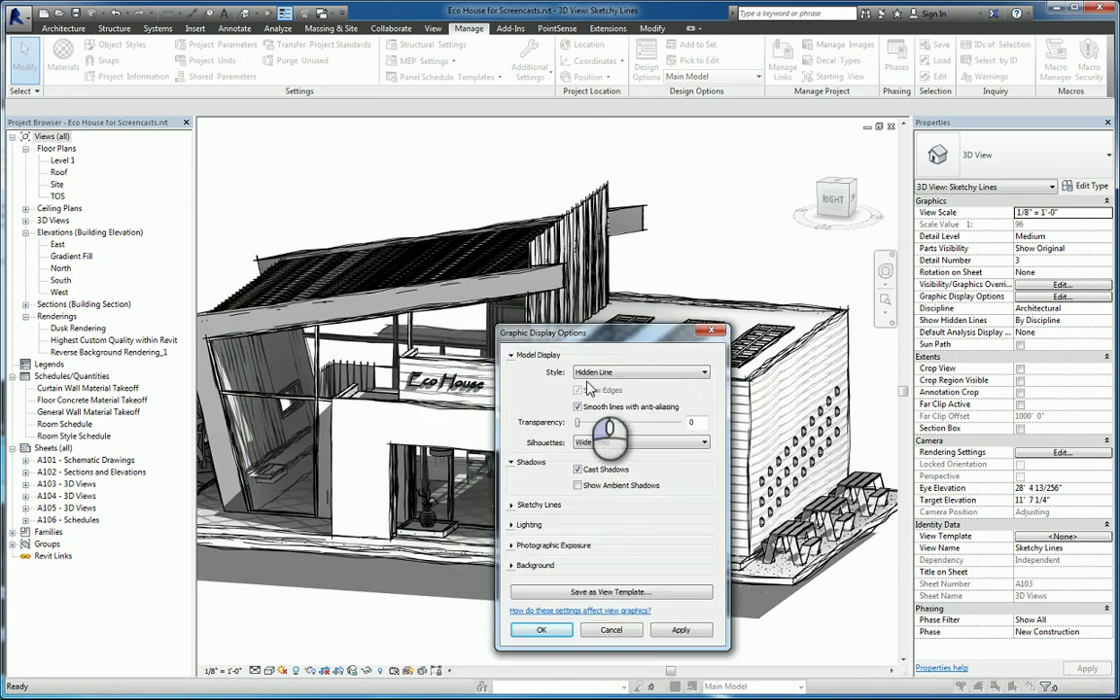
click(562, 632)
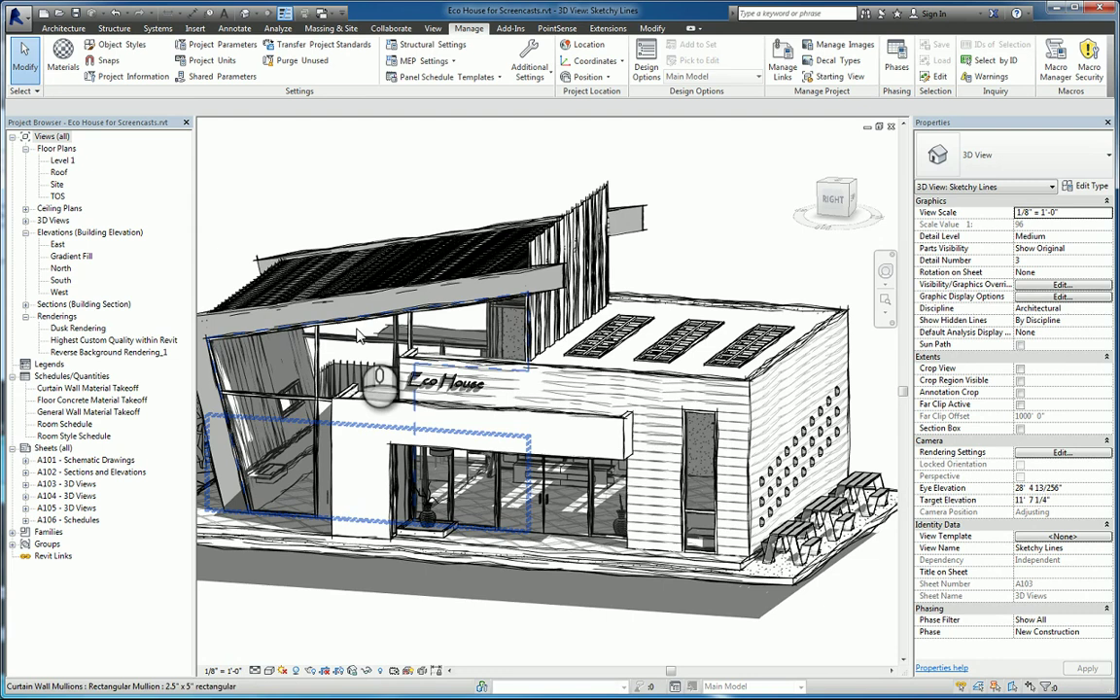
Step: Turn ambient shadows back on alongside Cast Shadows and apply them to the view
click(270, 671)
click(292, 513)
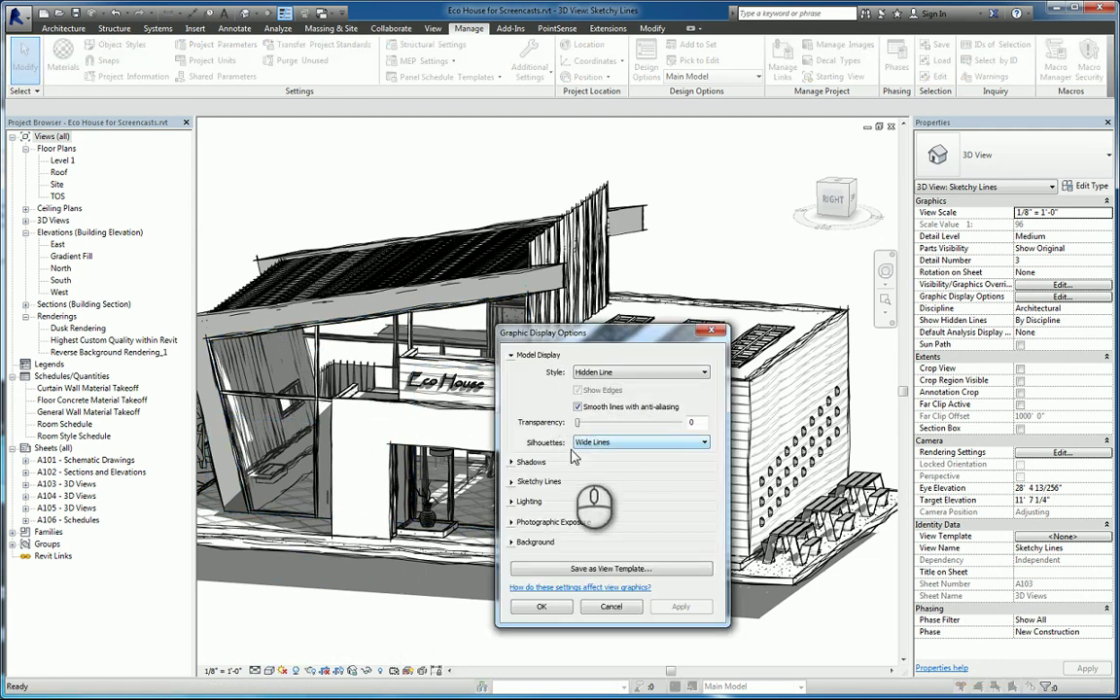
click(513, 461)
click(596, 489)
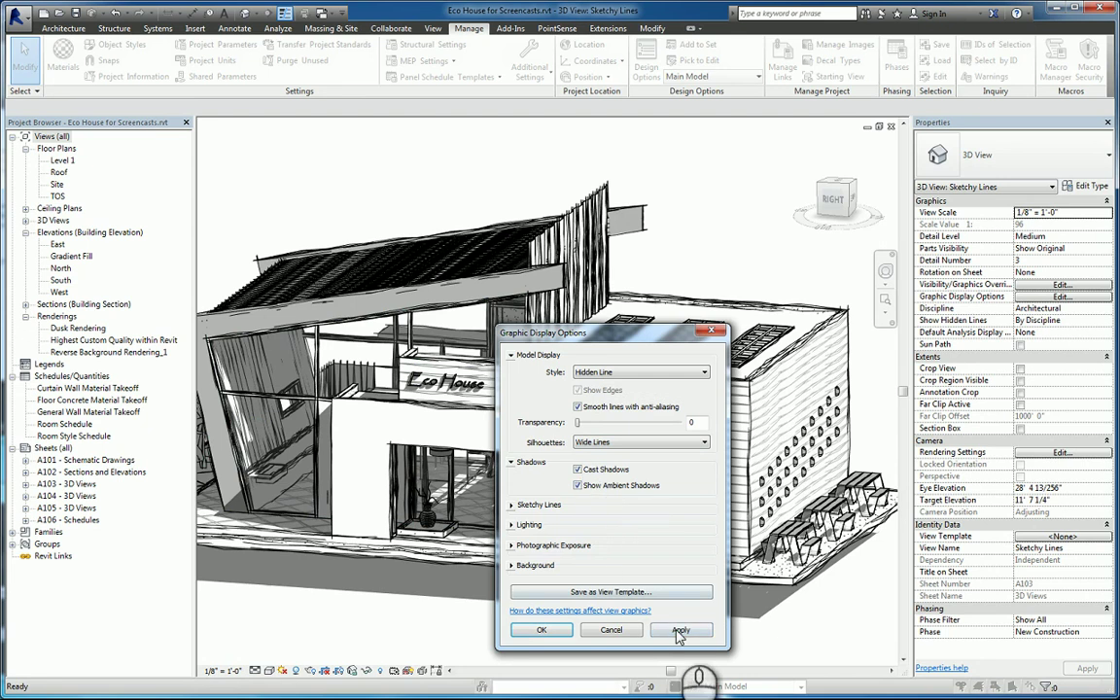
click(678, 627)
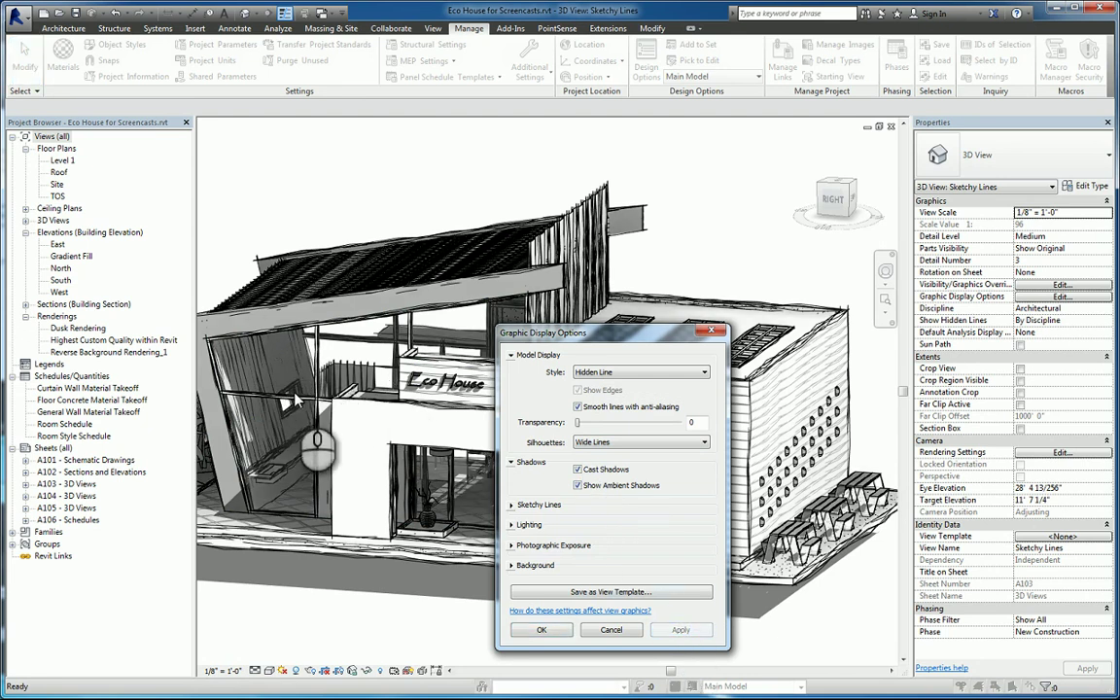
Step: Review Lighting (Sun 30, Ambient 0, Shadows 50) and Exposure, then expand Background, currently None
click(513, 526)
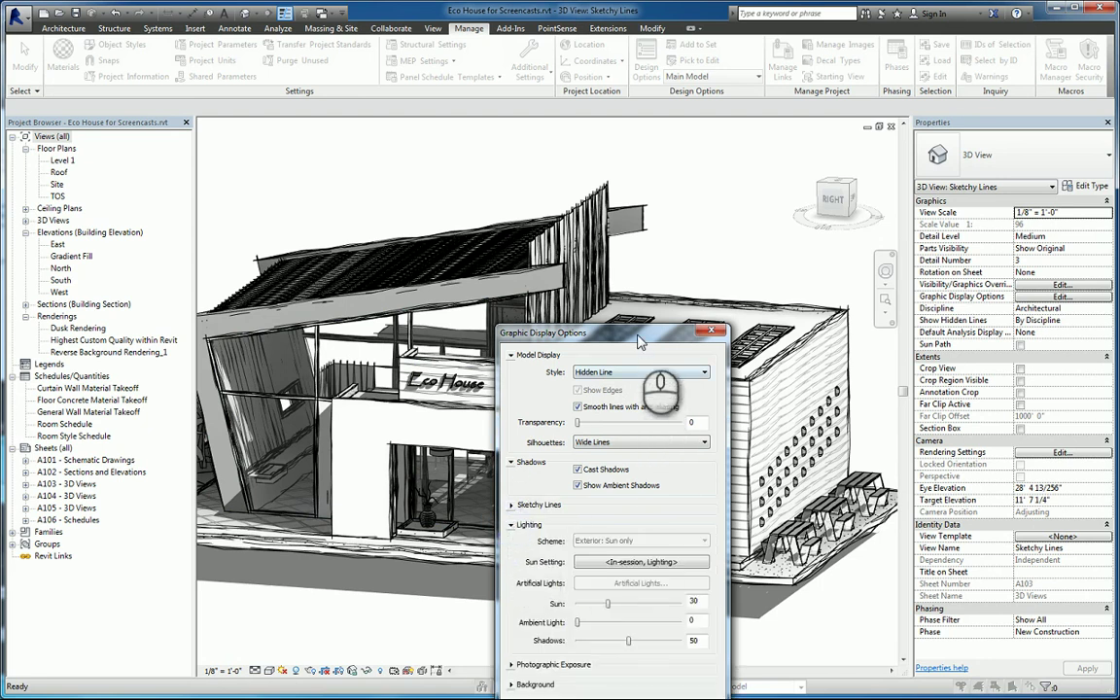
drag(638, 340, 577, 165)
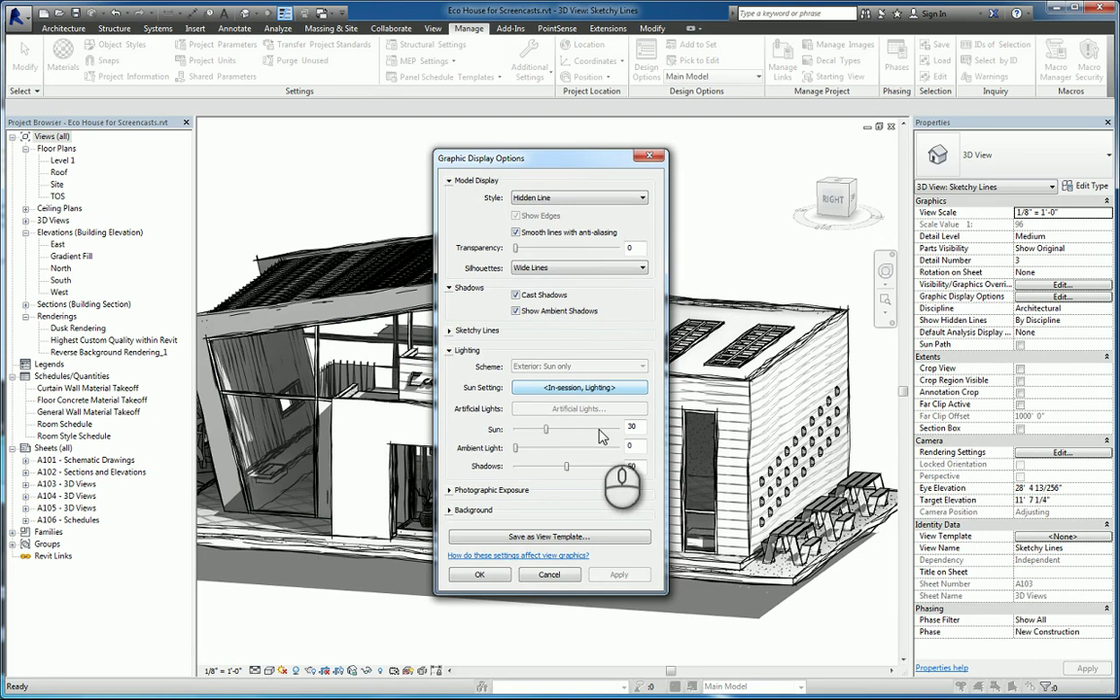
click(452, 491)
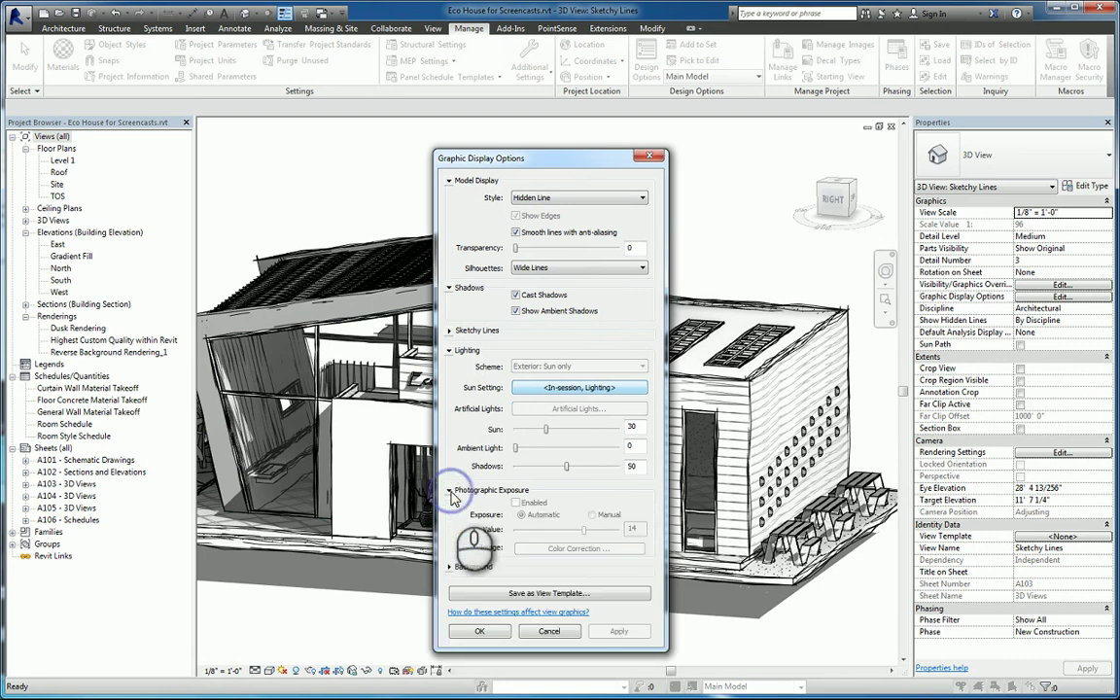
drag(579, 152, 566, 102)
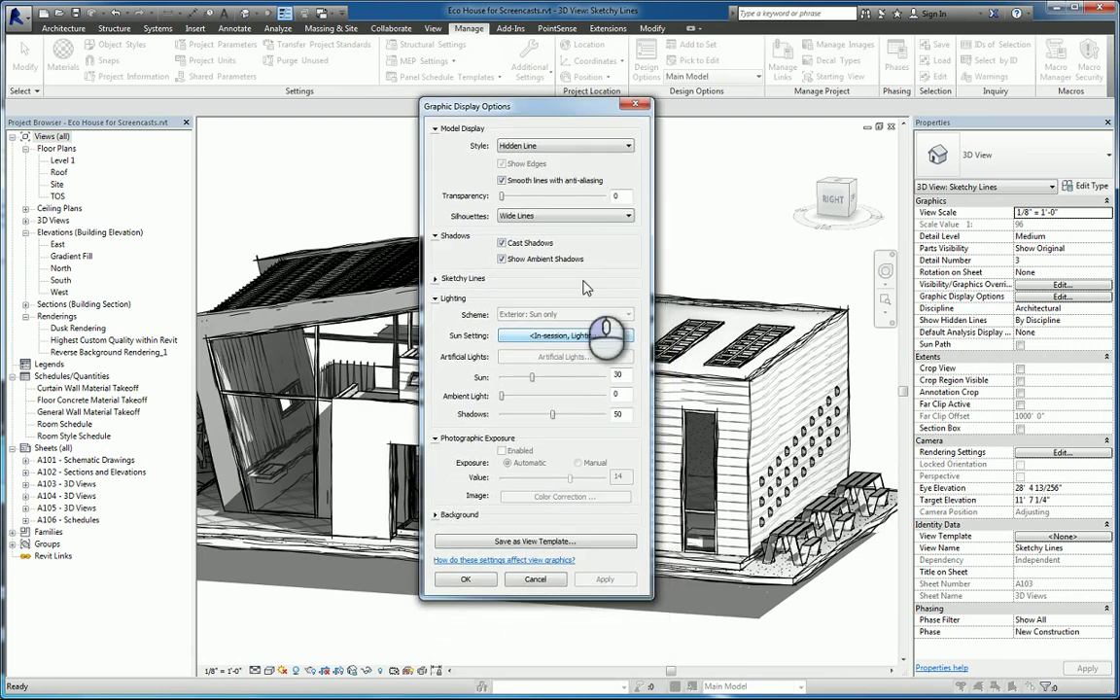
click(435, 514)
click(436, 297)
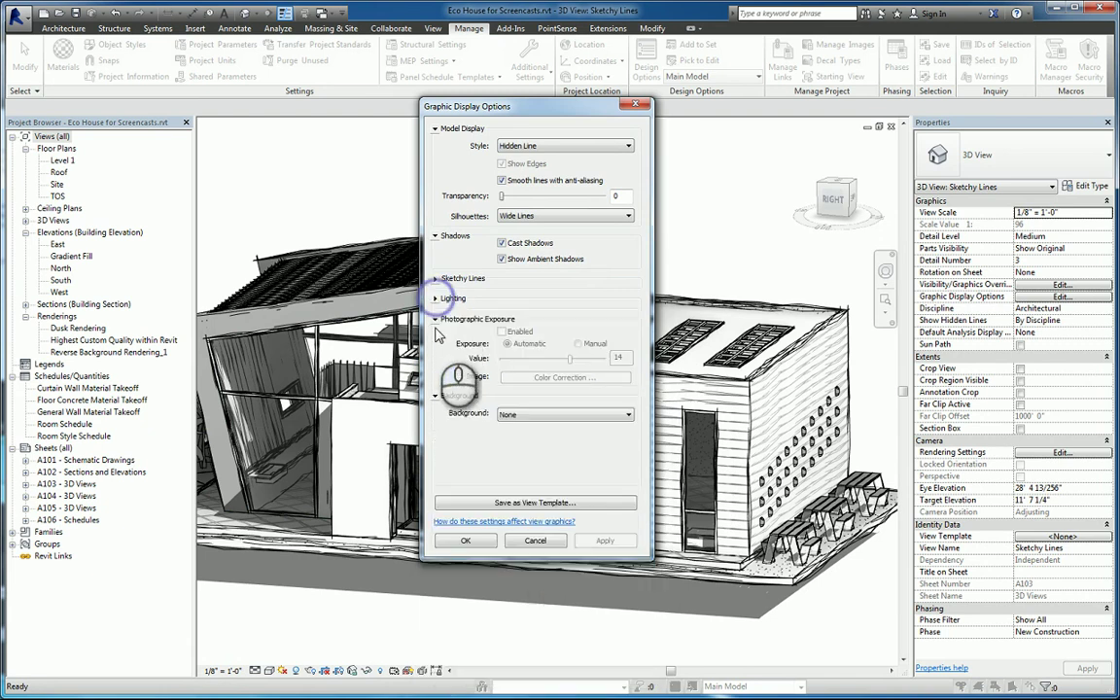
click(436, 319)
Step: Apply a Sky background to the view, then try a Gradient background
click(515, 357)
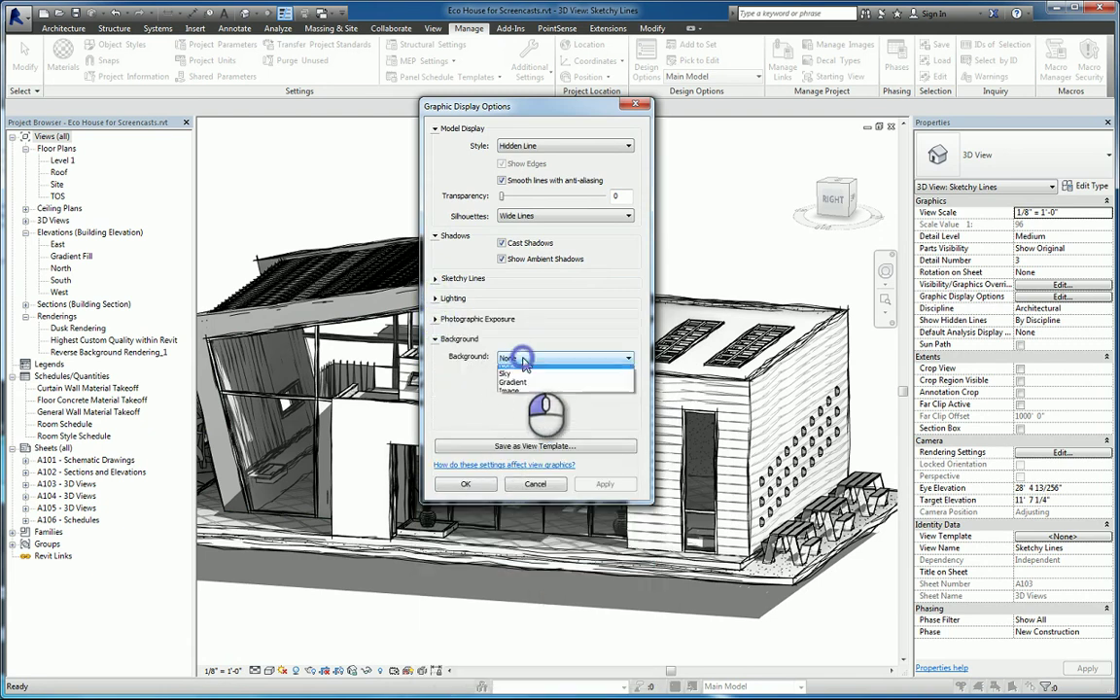
click(524, 378)
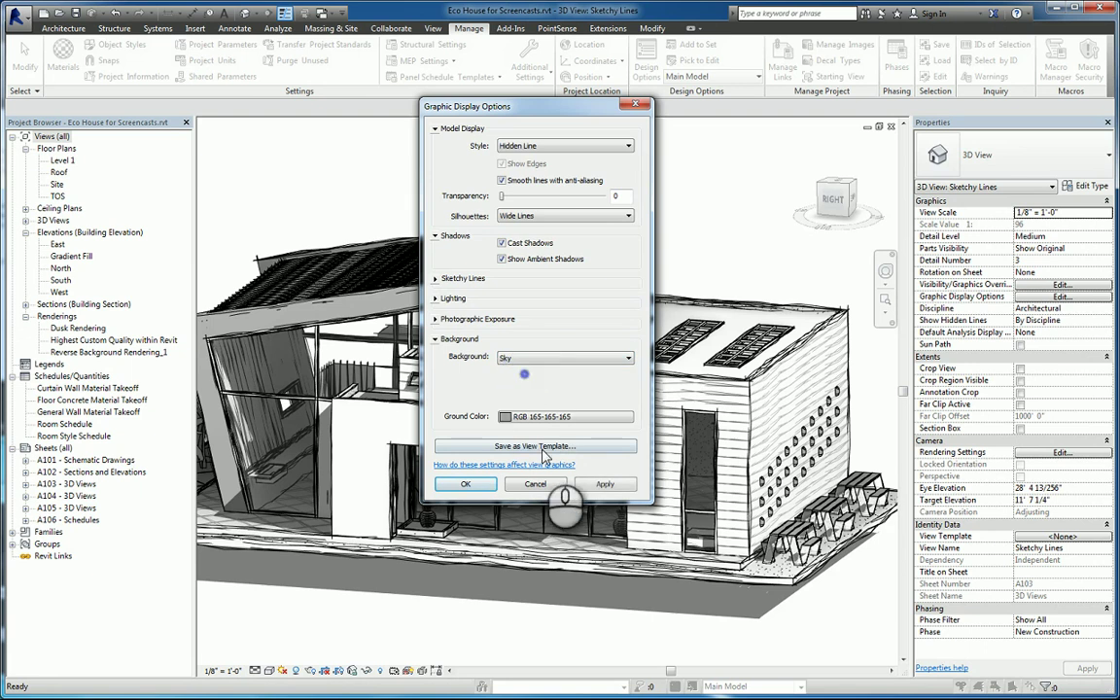
click(603, 484)
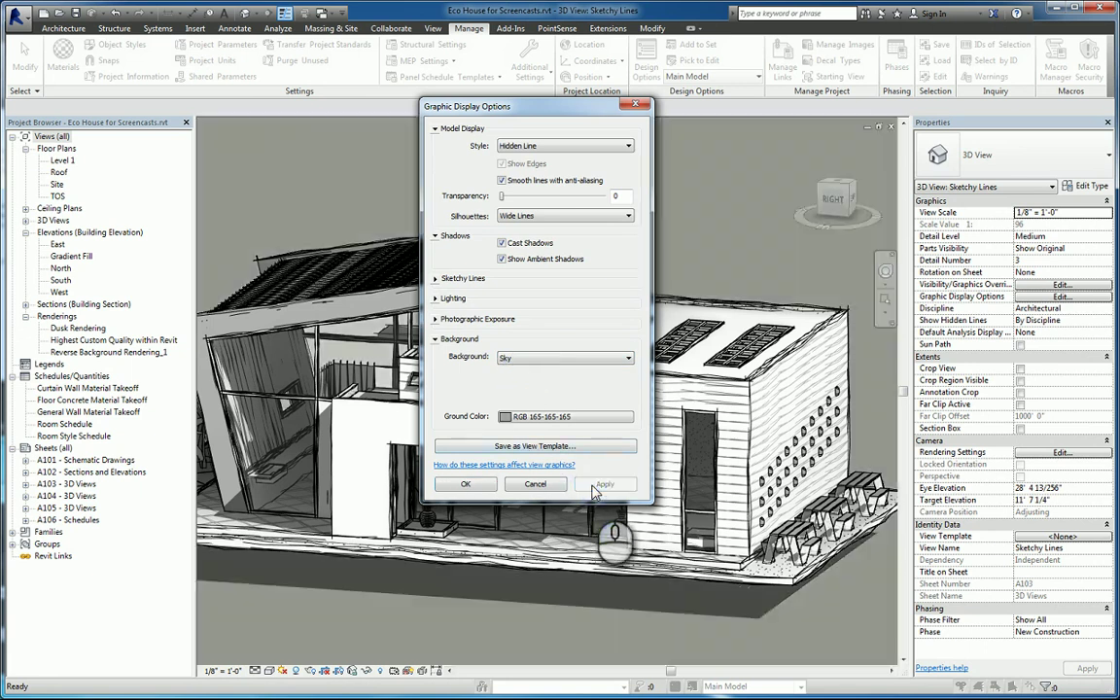
click(562, 359)
click(560, 387)
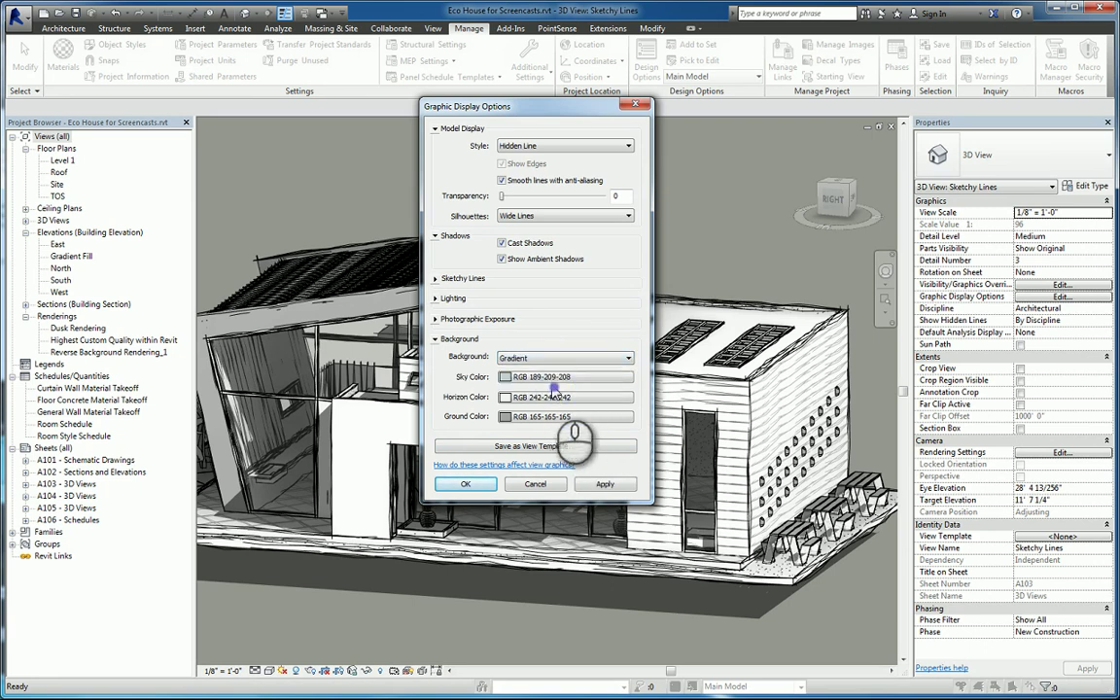
click(584, 484)
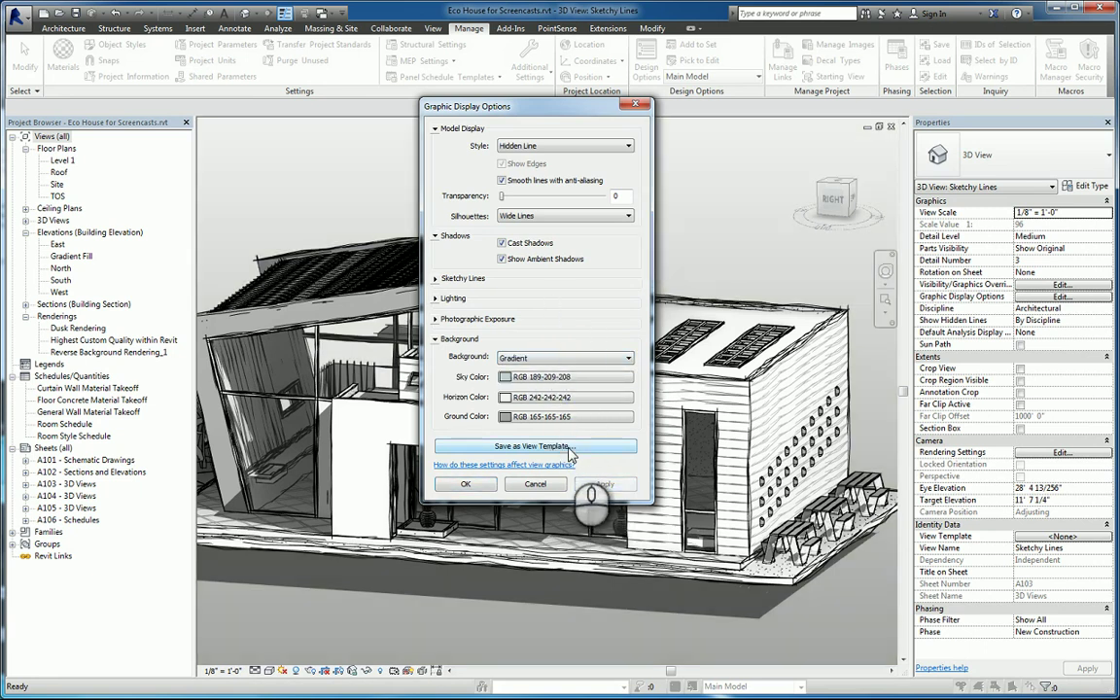
Step: Switch the background to Image and start browsing for a picture under Customize Image
click(549, 359)
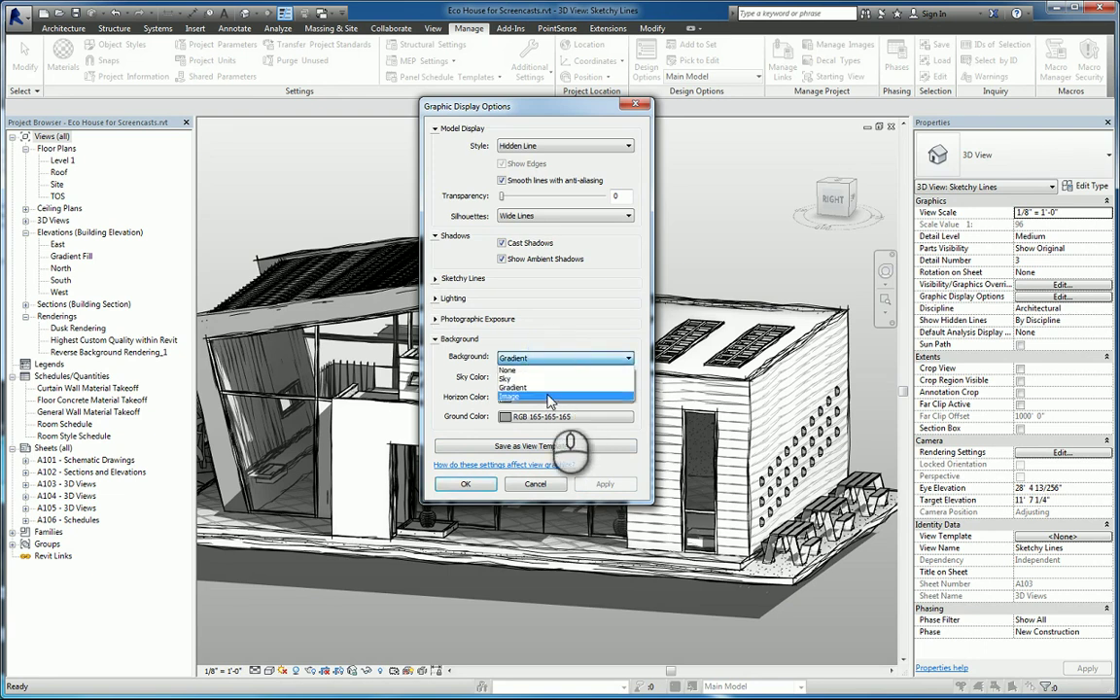
click(545, 398)
click(549, 413)
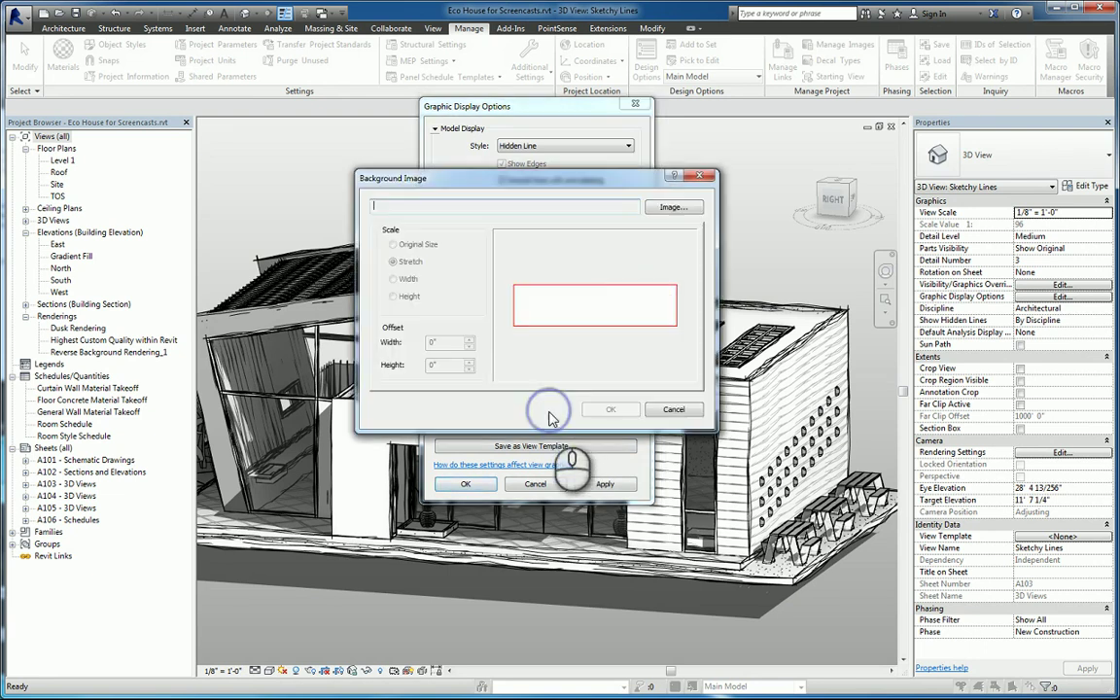
click(670, 207)
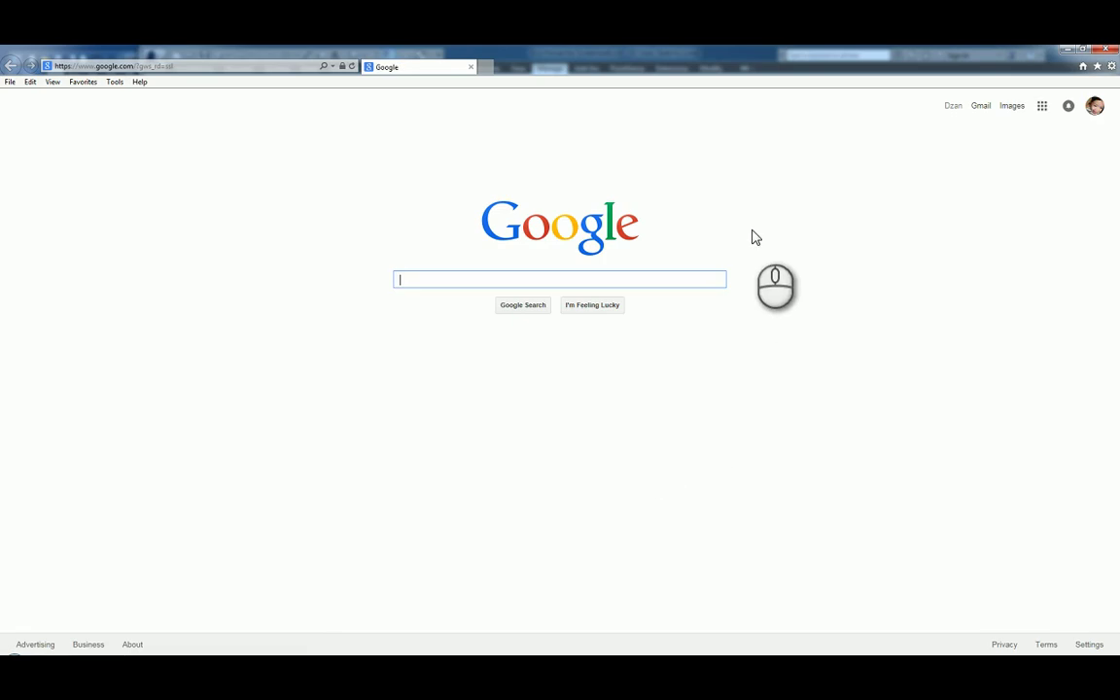
Step: Search Google Images for 'sunset' and scroll through the results for a background photo
click(1013, 107)
click(439, 278)
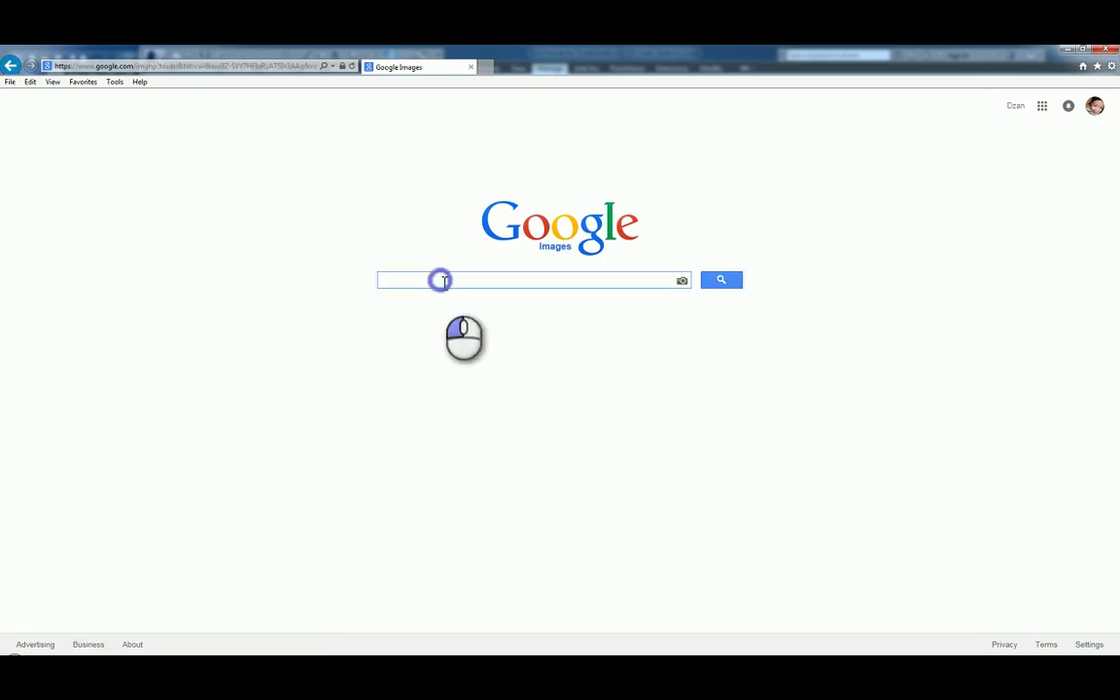
text(sunset)
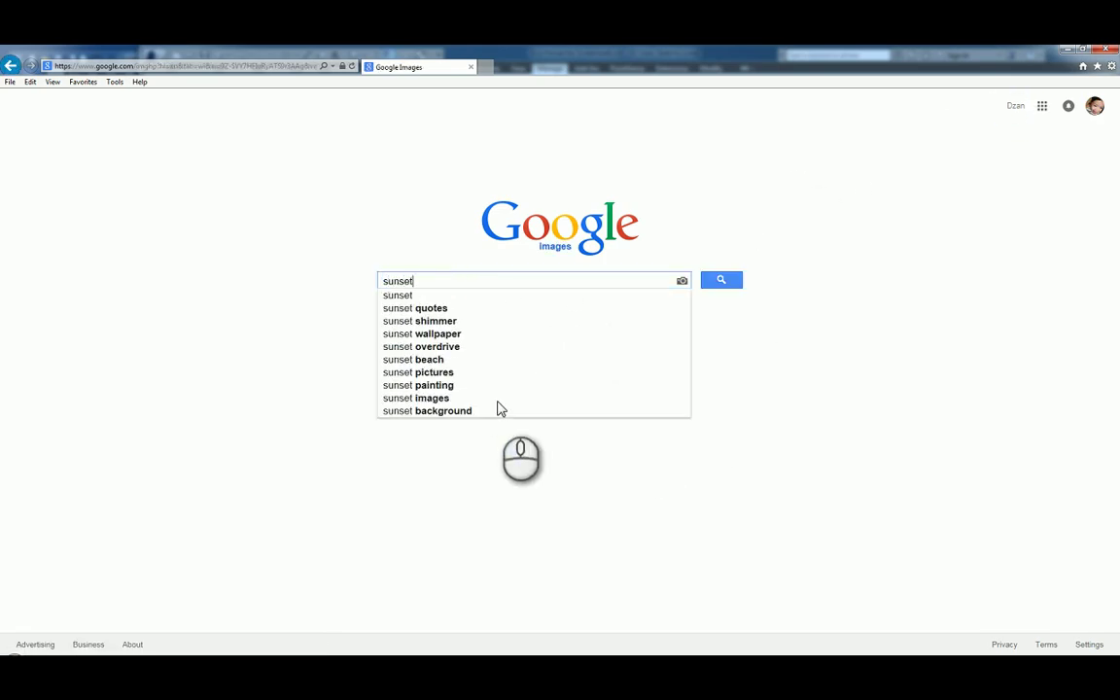
key(Return)
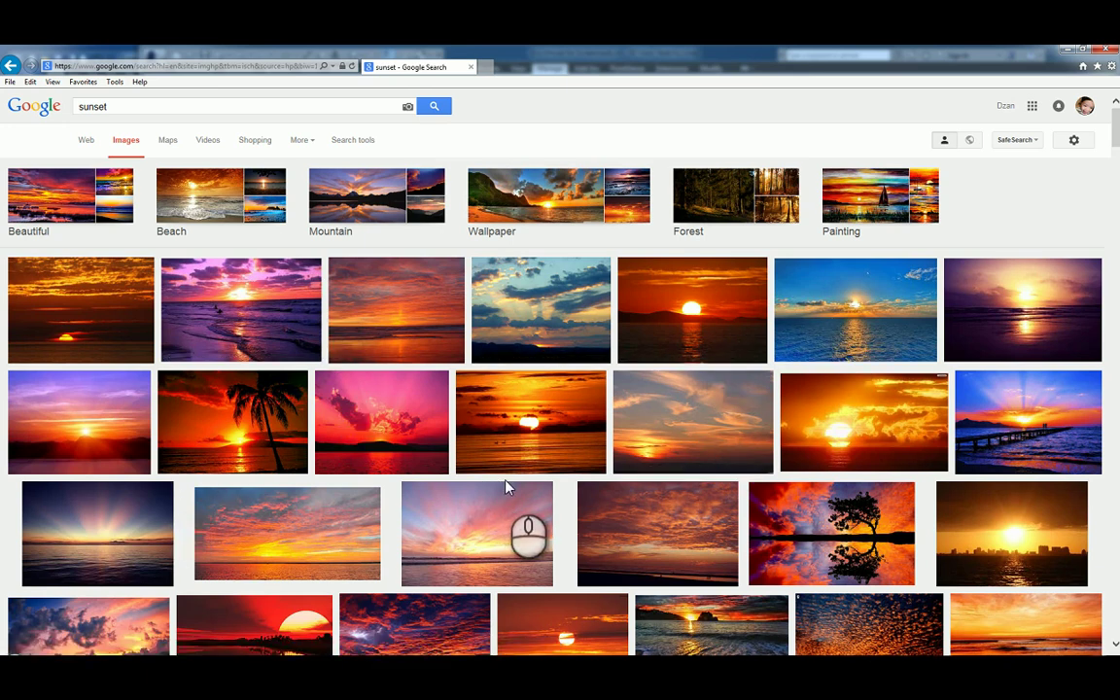
scroll(505, 490, down, 5)
scroll(510, 491, down, 2)
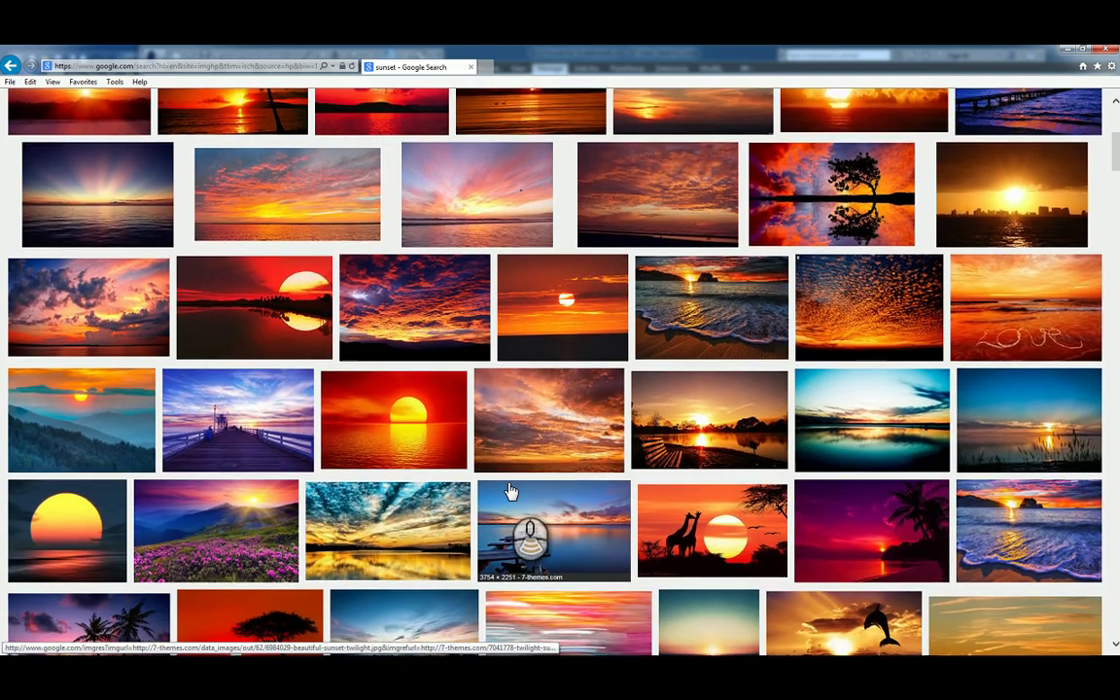
scroll(510, 491, down, 4)
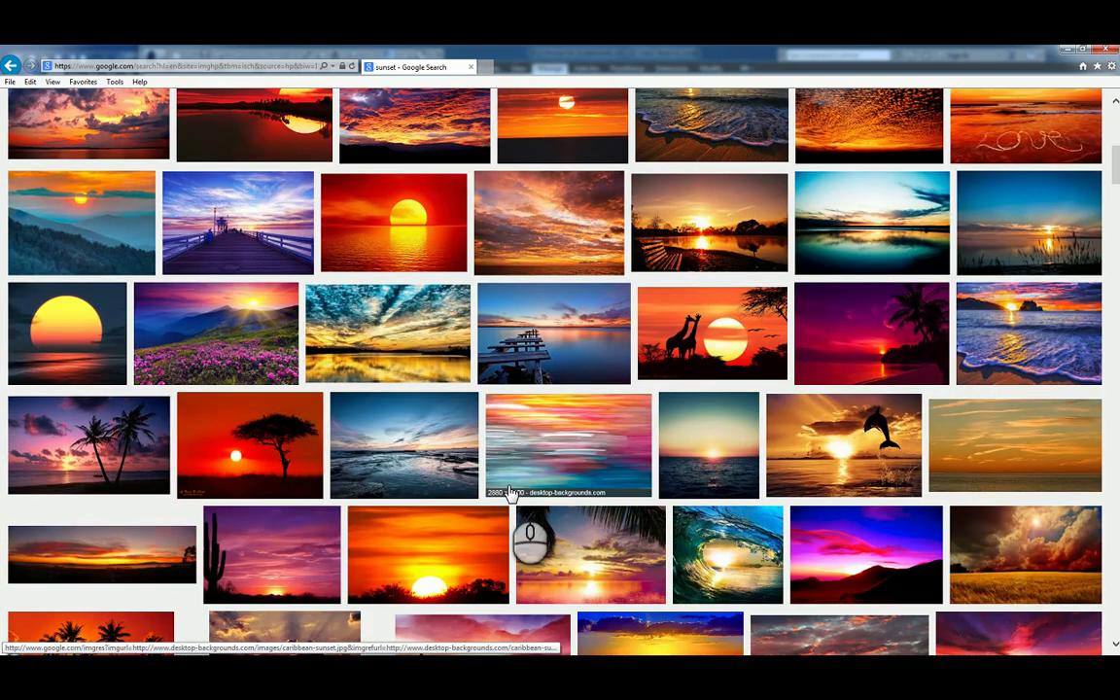
scroll(509, 492, down, 3)
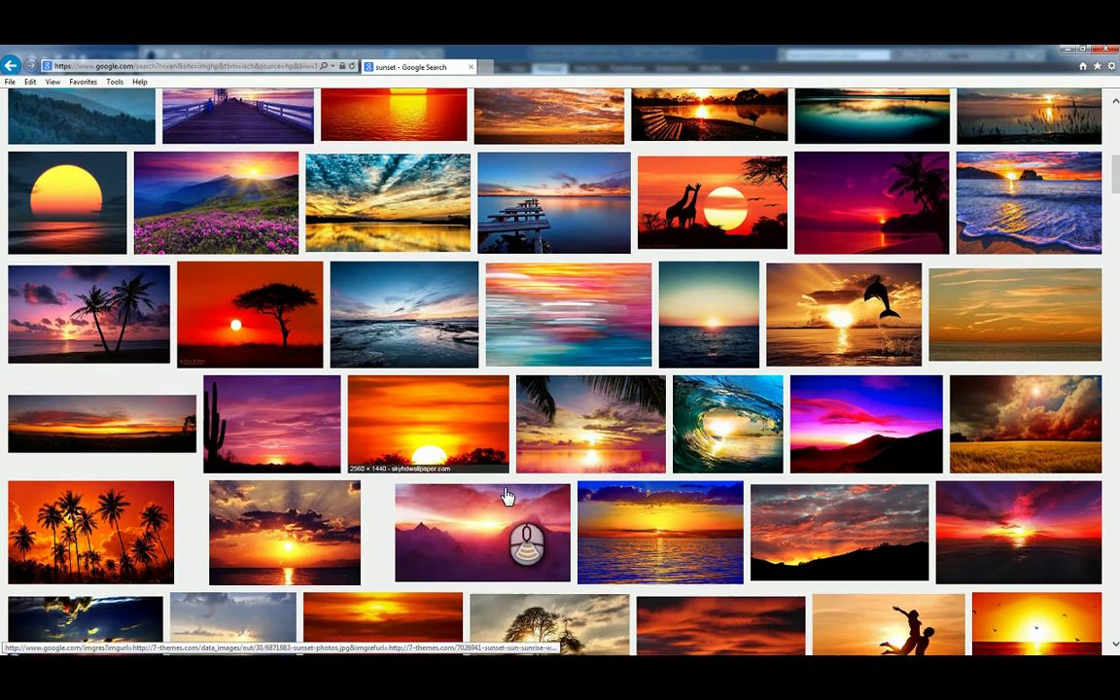
scroll(505, 496, down, 4)
scroll(506, 496, down, 3)
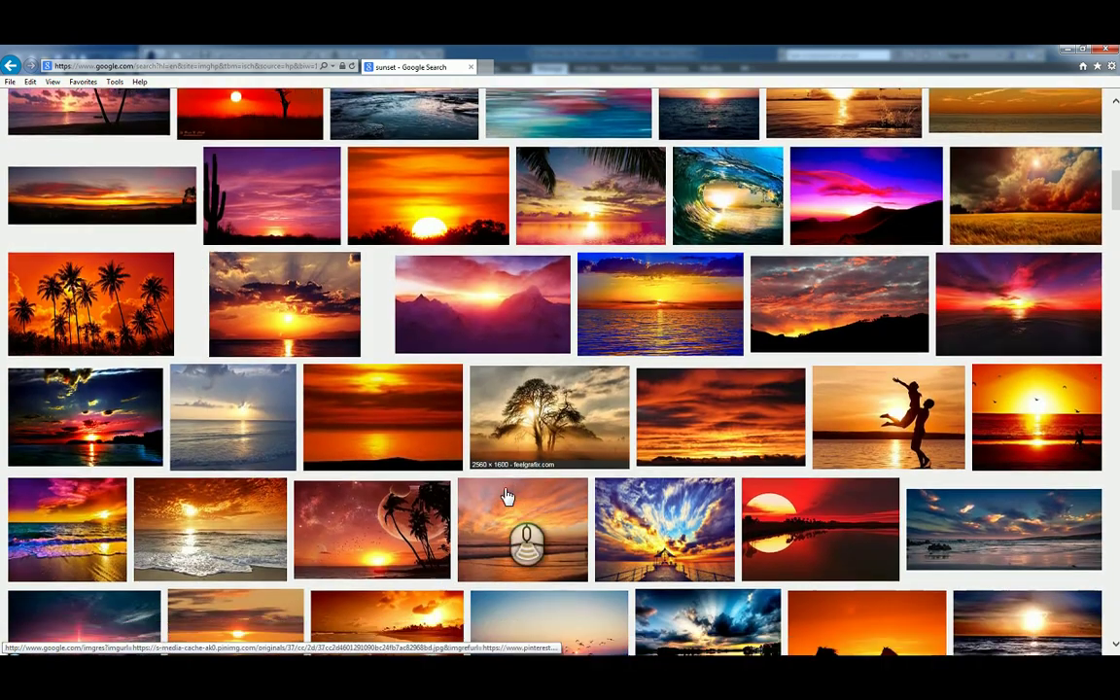
scroll(506, 496, down, 7)
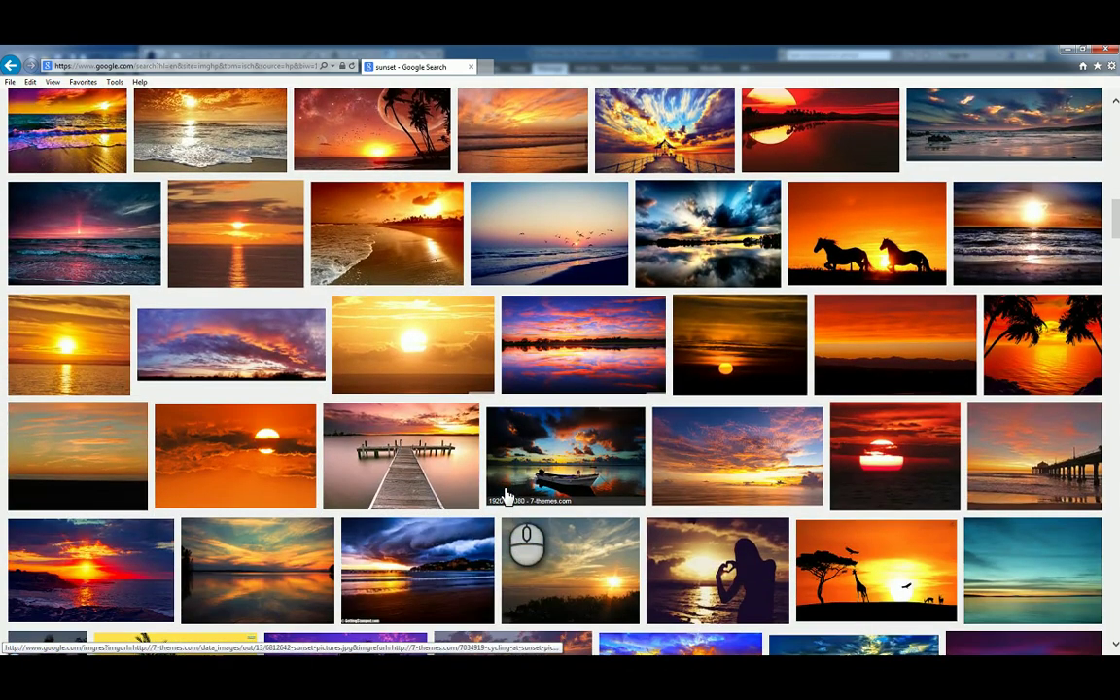
scroll(461, 532, down, 5)
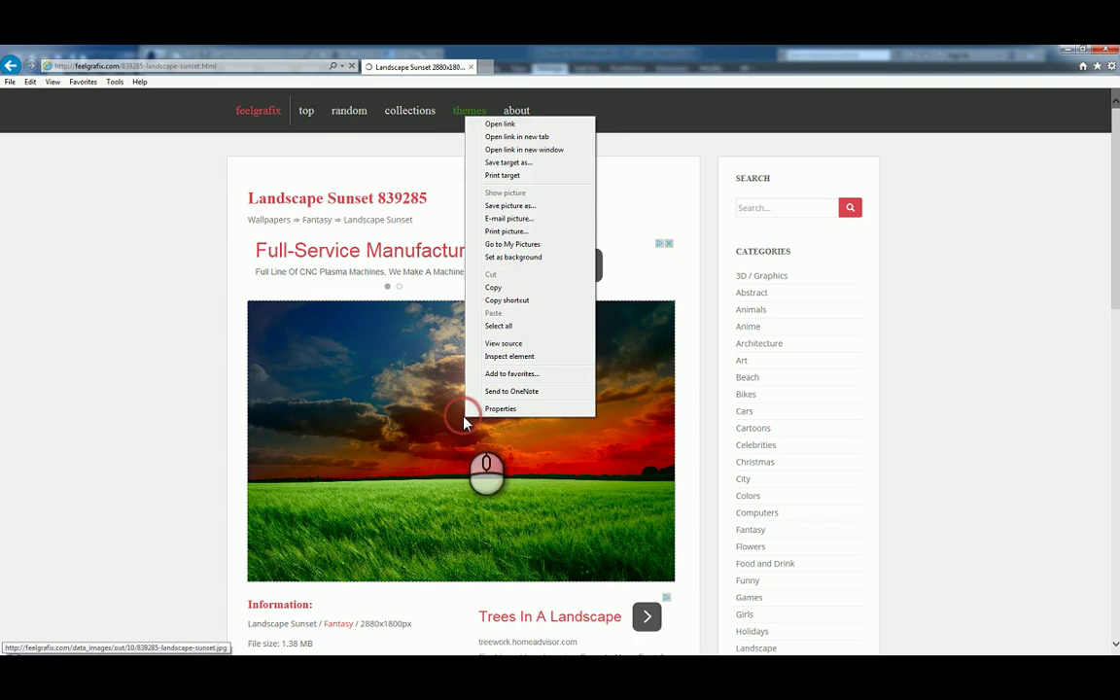
Step: Save the green-field sunset wallpaper into Pictures as a Bitmap (*.bmp) file
click(528, 208)
click(68, 223)
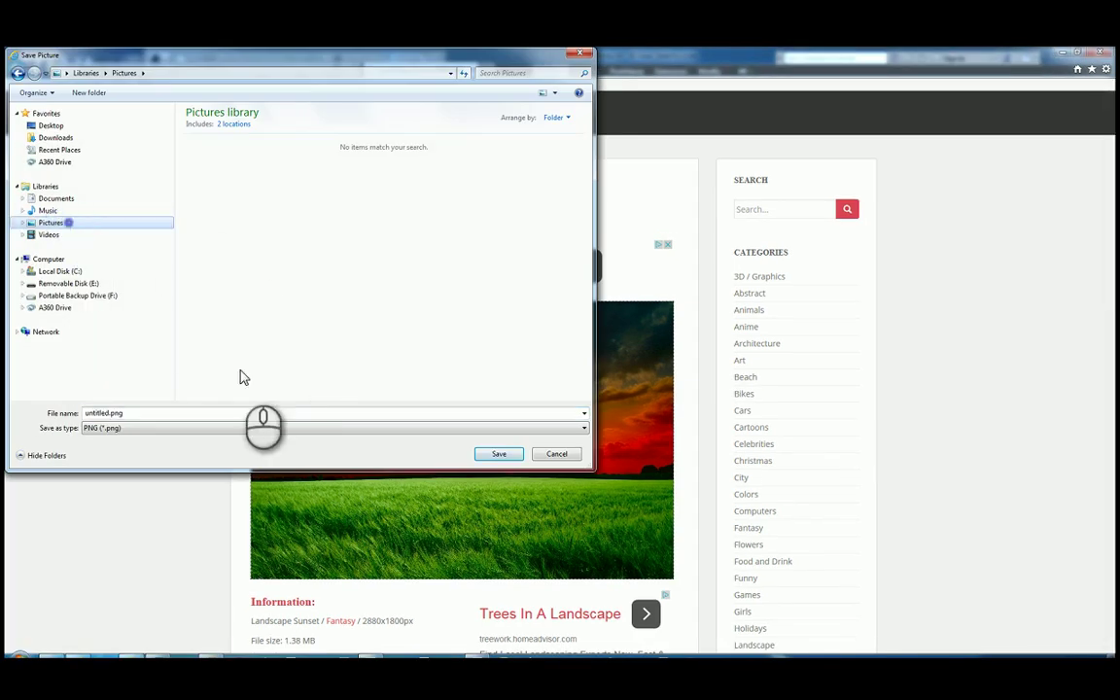
click(240, 430)
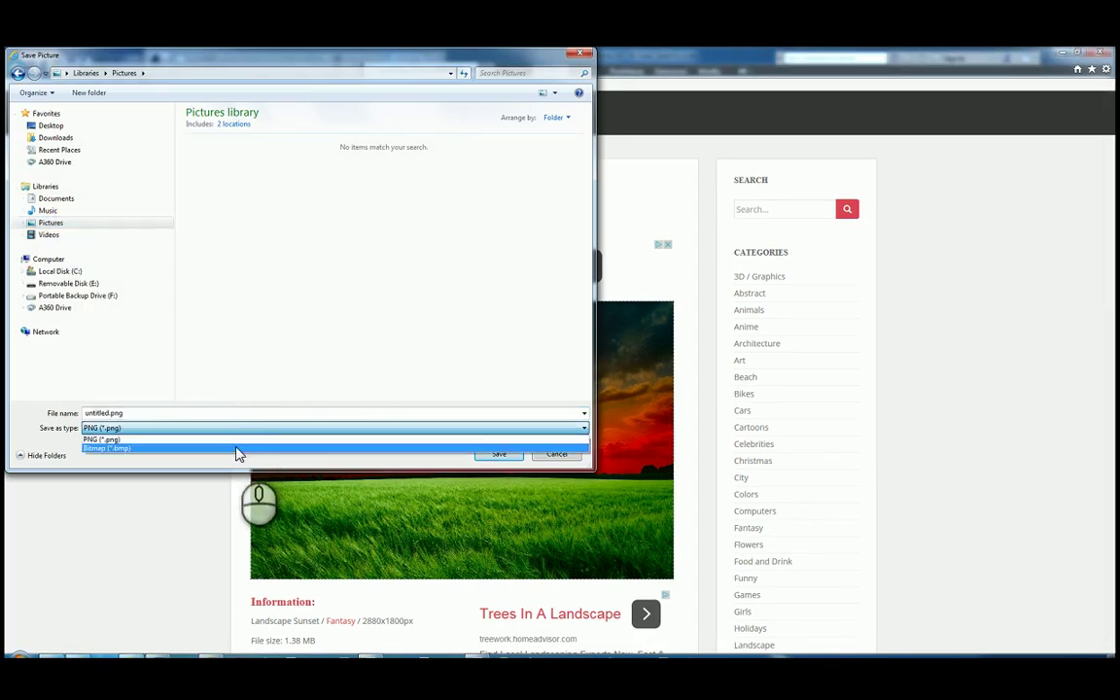
click(234, 443)
click(223, 414)
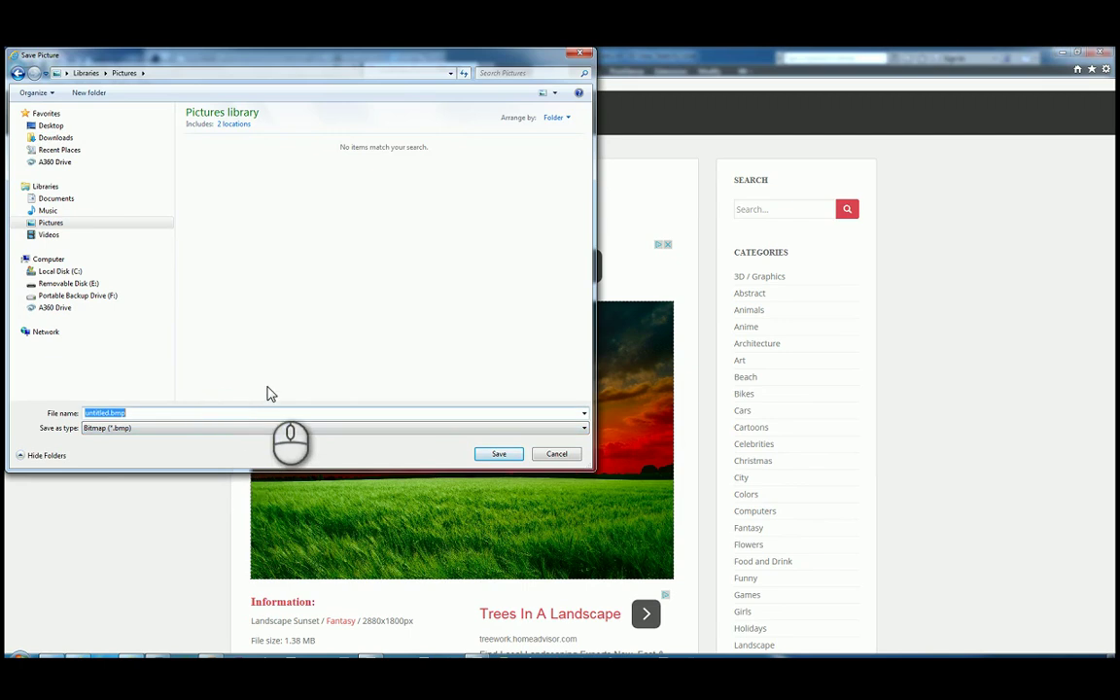
text(suns)
key(Return)
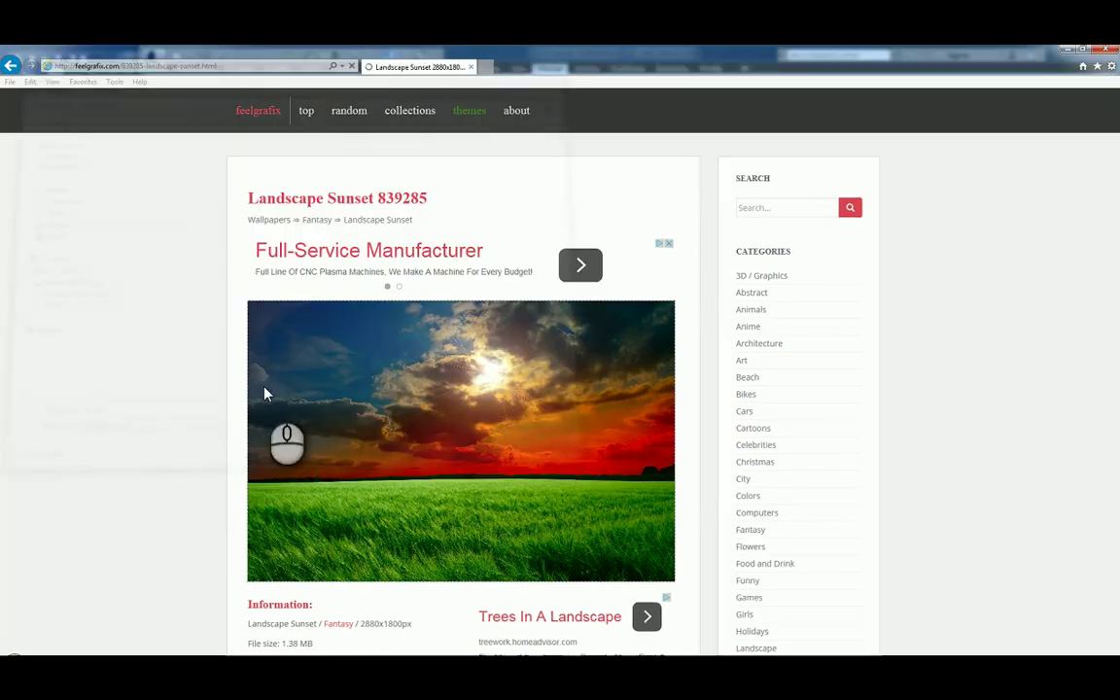
Step: Import sunset.bmp from the My Pictures folder as the background image
click(1066, 51)
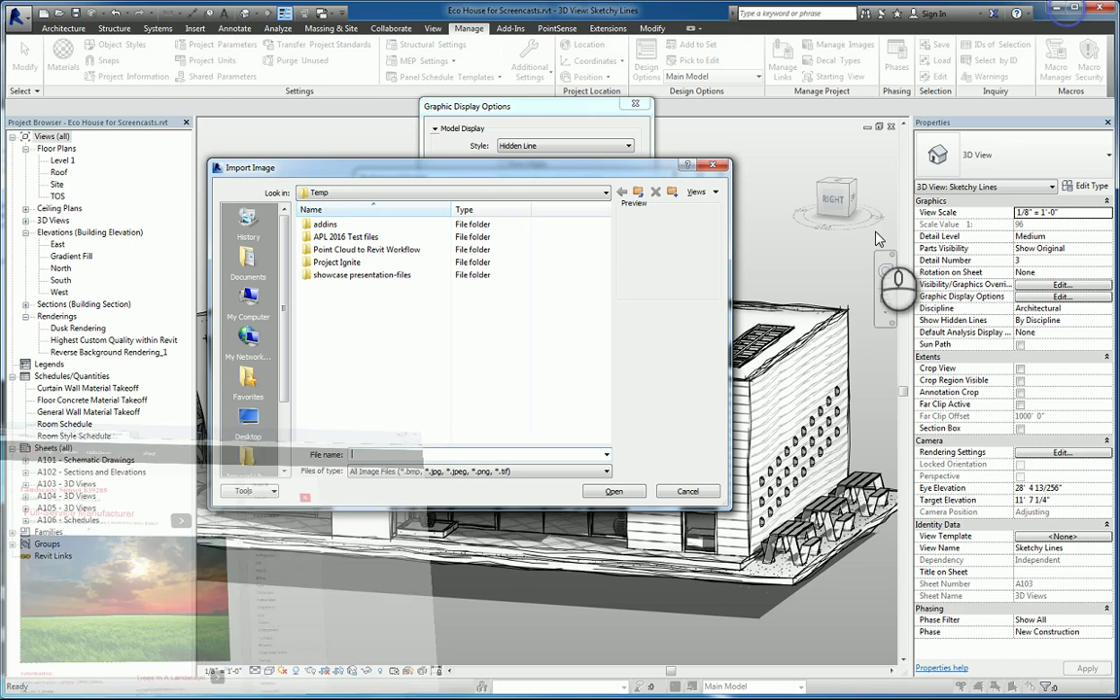
click(250, 276)
click(403, 193)
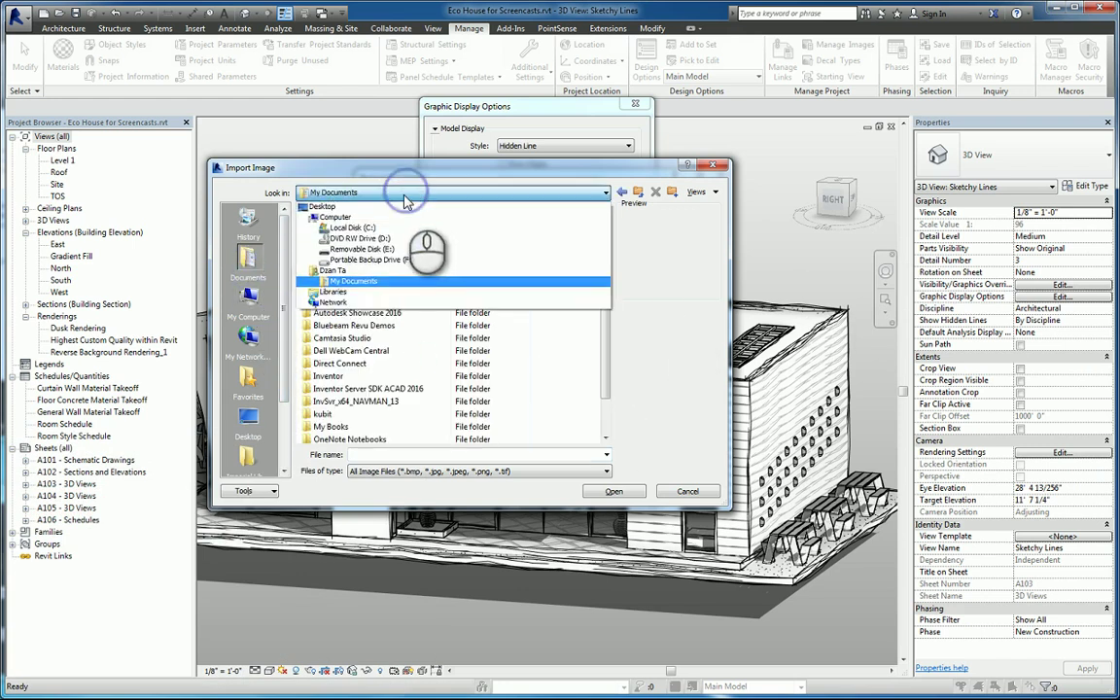
click(402, 271)
double_click(331, 351)
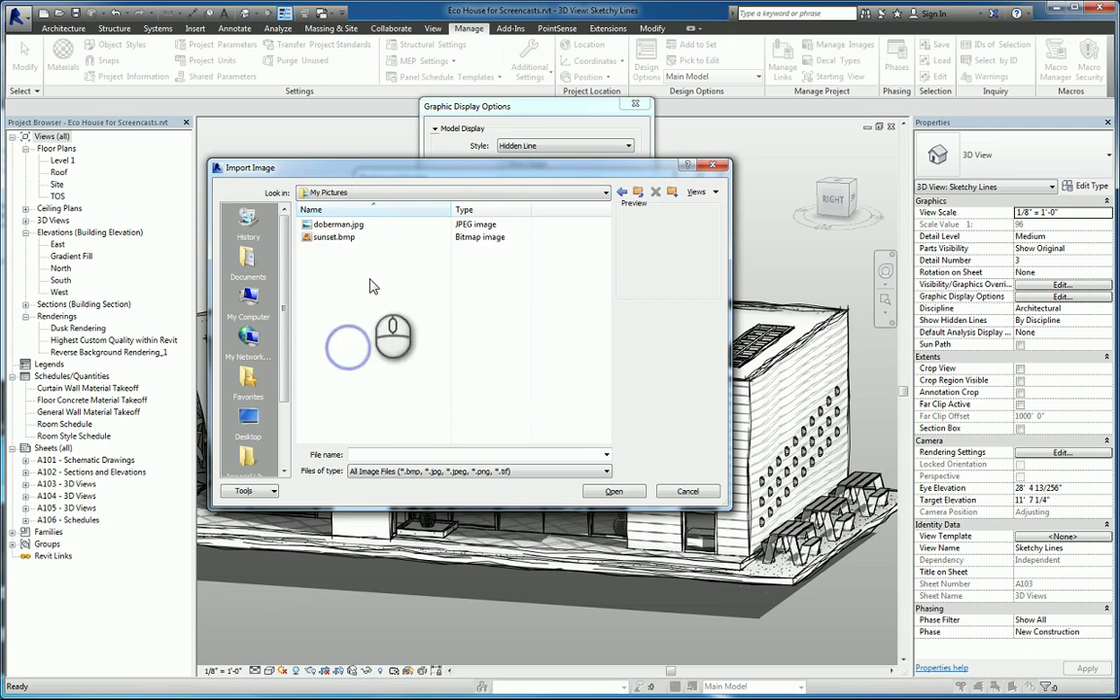
click(332, 238)
click(614, 491)
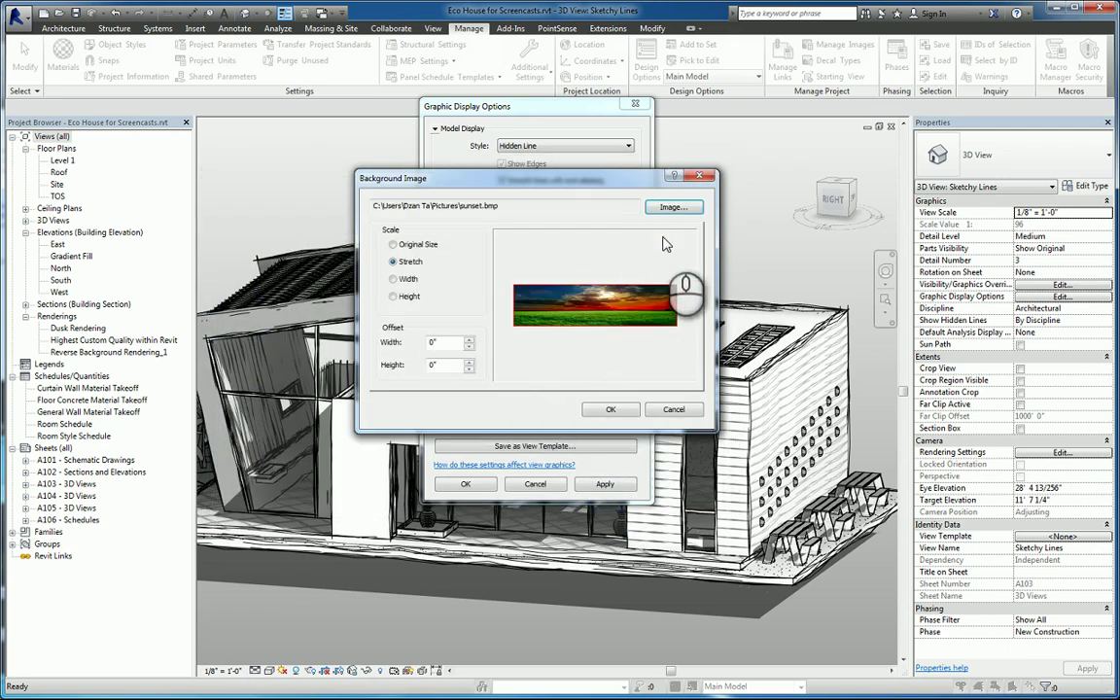
Step: Compare the image scale options and settle on Width, checking the horizontal offset
click(393, 245)
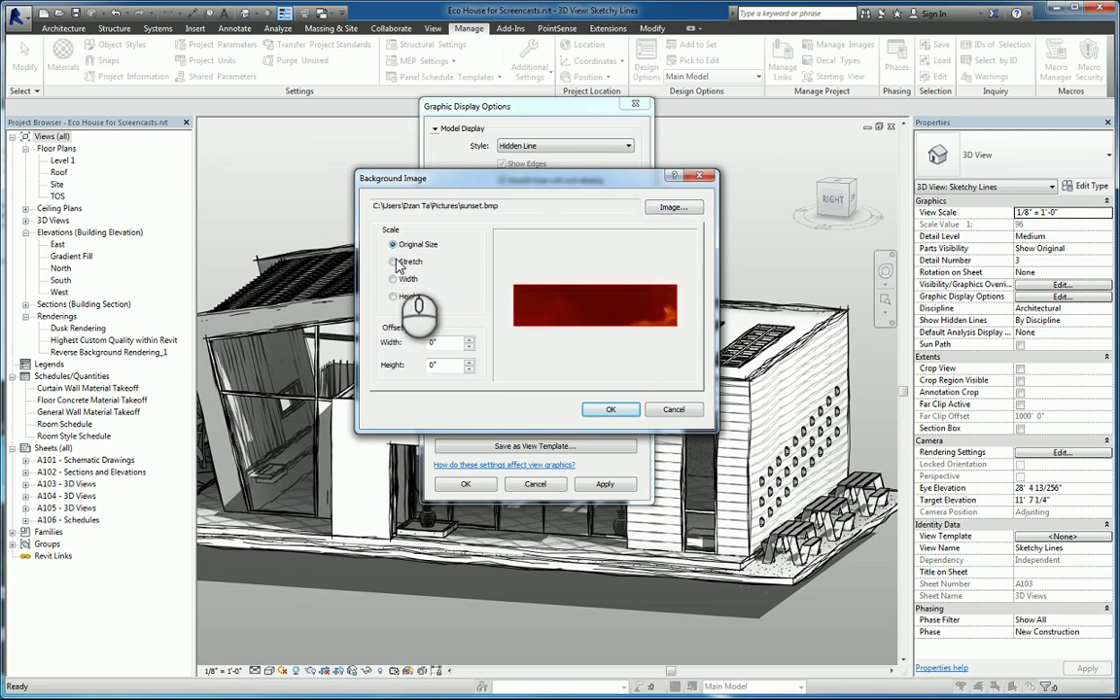
click(394, 262)
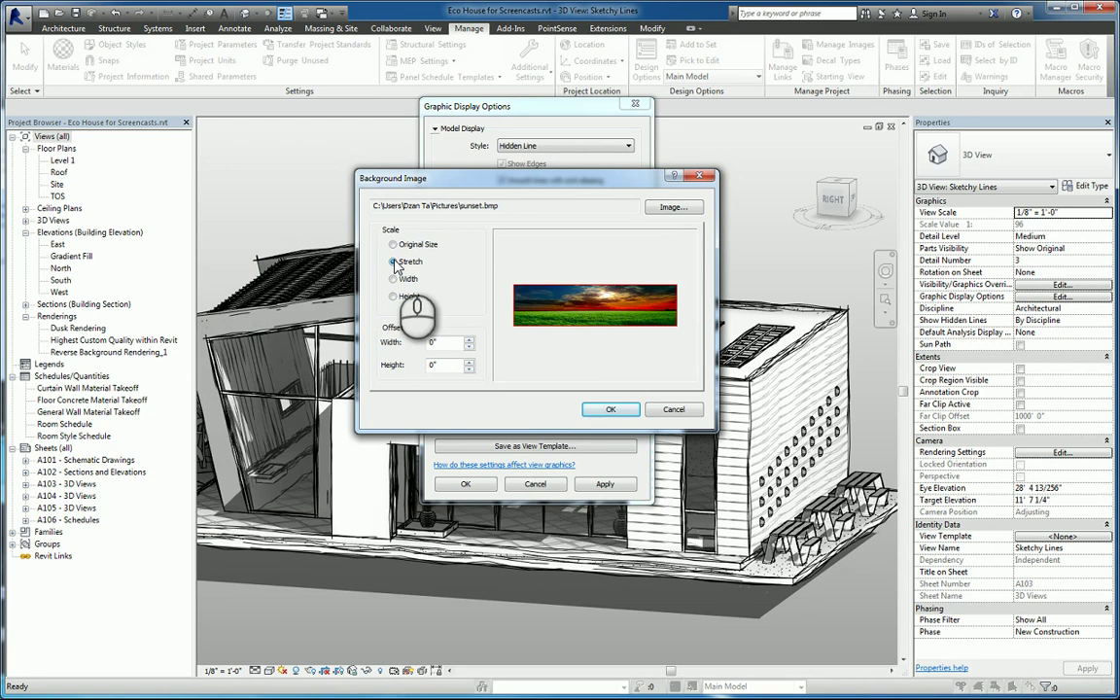
click(394, 280)
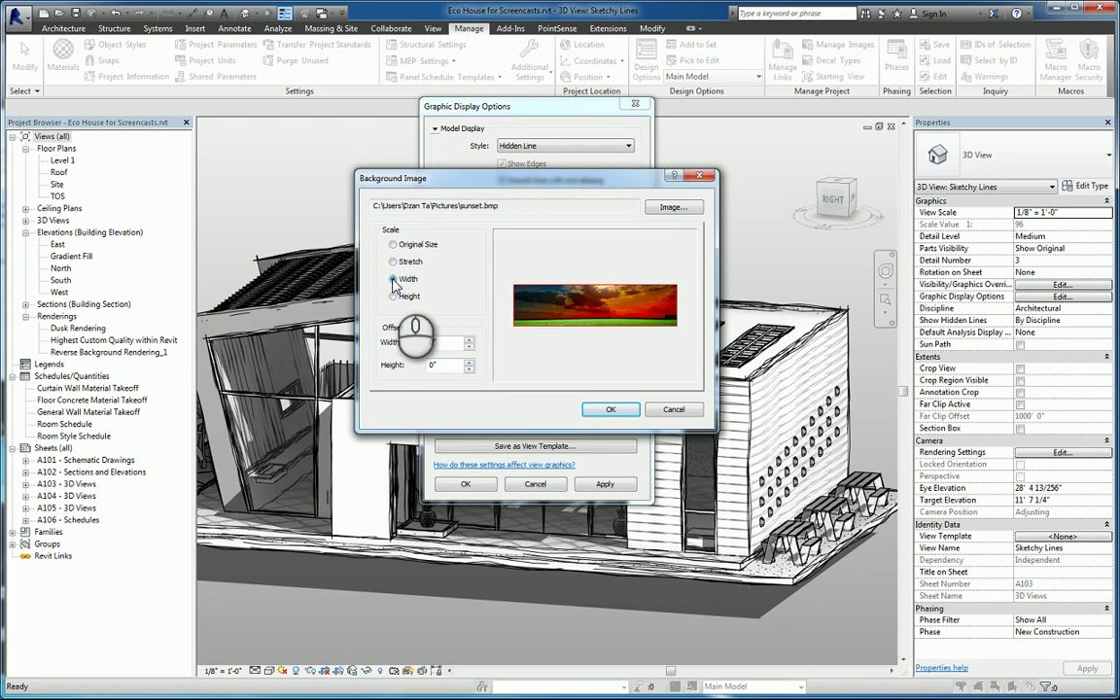
click(392, 298)
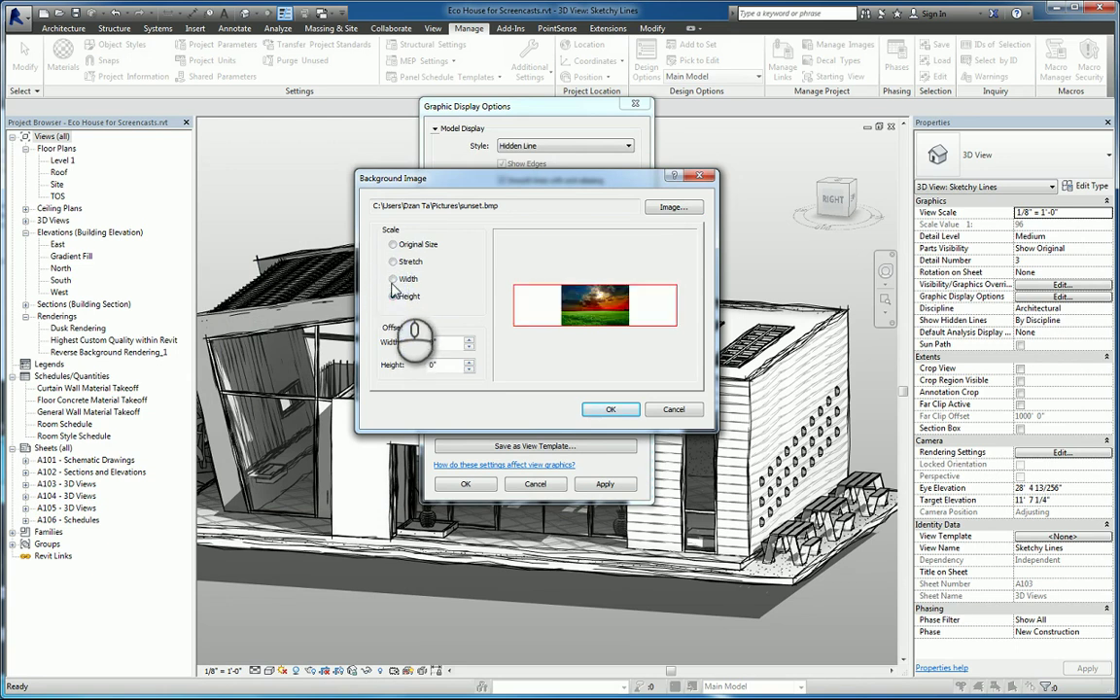
click(393, 281)
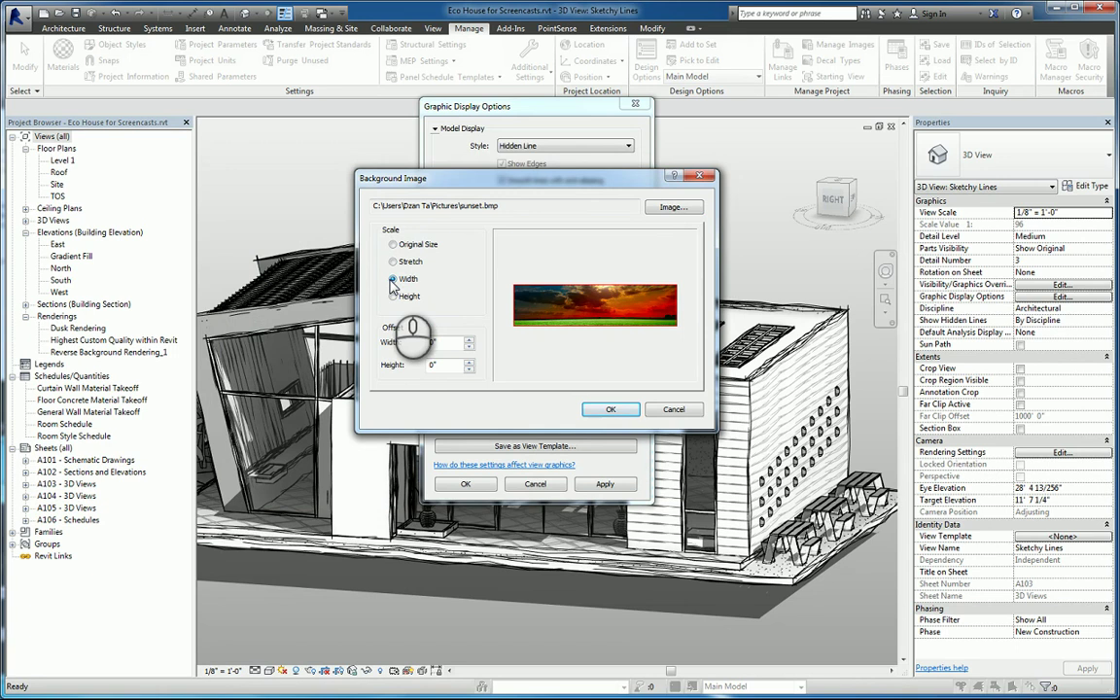
click(455, 346)
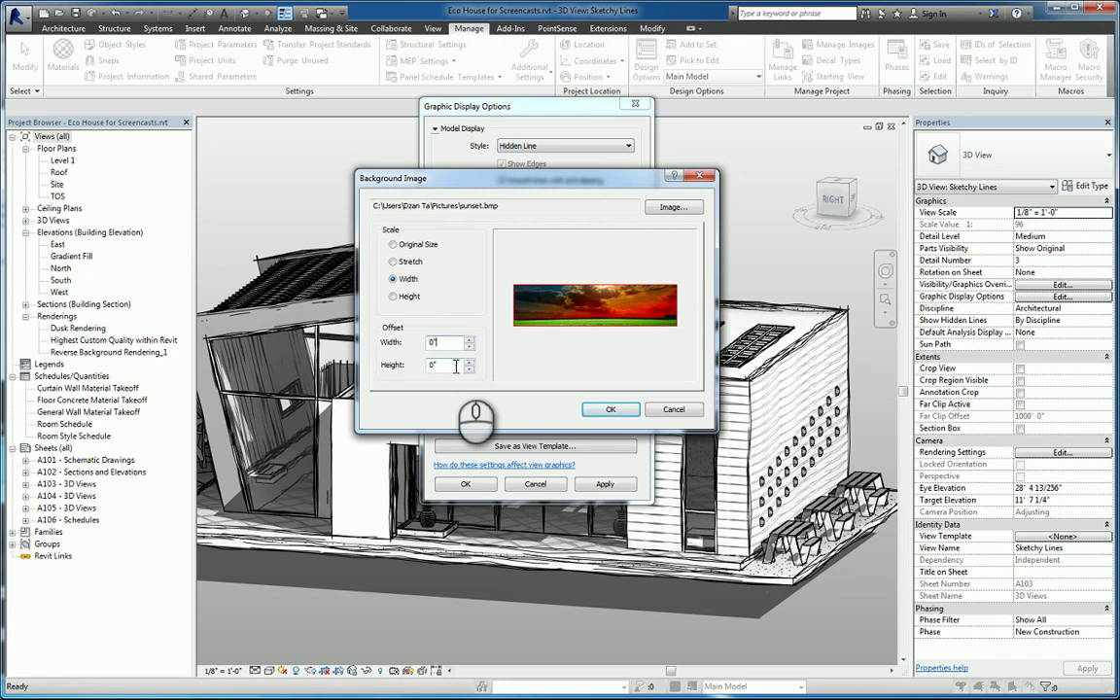
Step: Confirm the sunset background image and apply the Graphic Display Options to the view
click(595, 409)
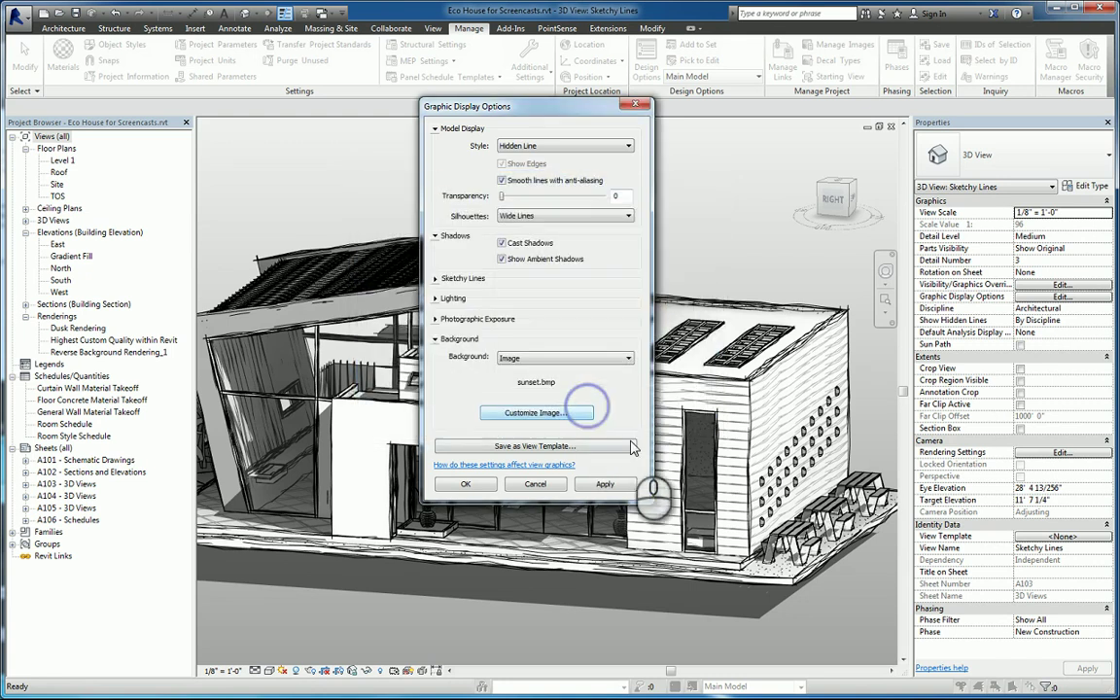
click(602, 485)
click(482, 483)
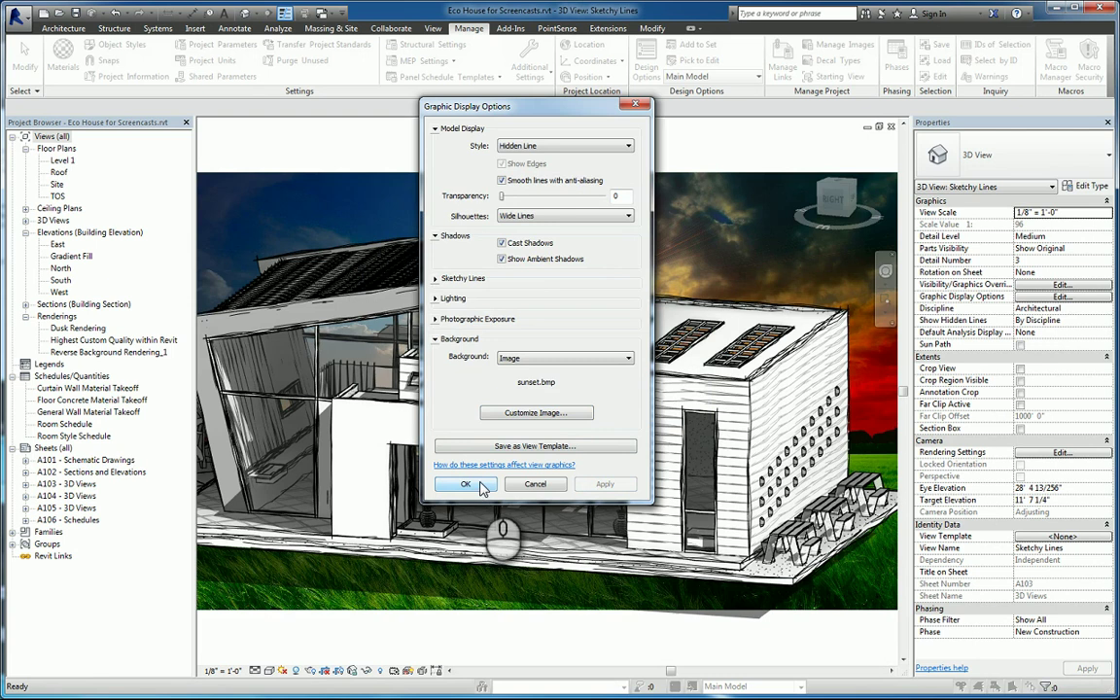
click(466, 485)
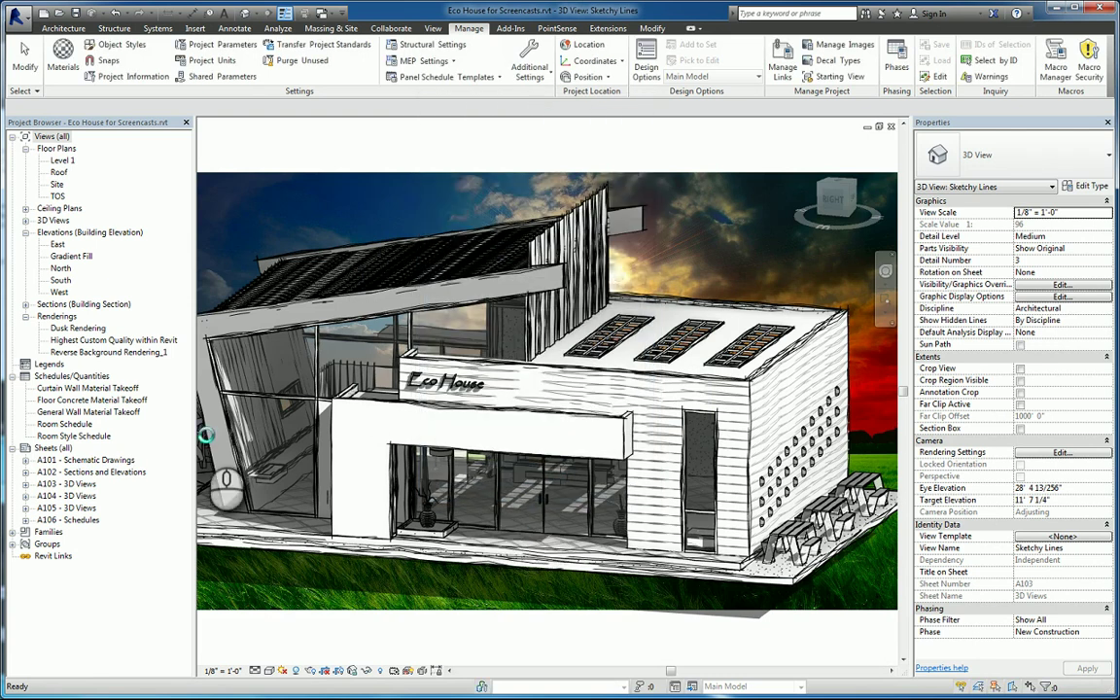